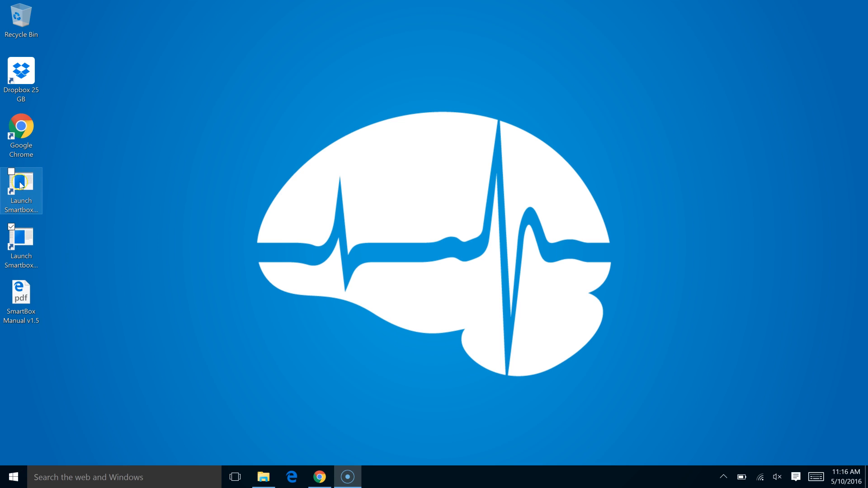
Launch the Smartbox software from the desktop shortcut and open the Smartbox configuration
left_click(19, 234)
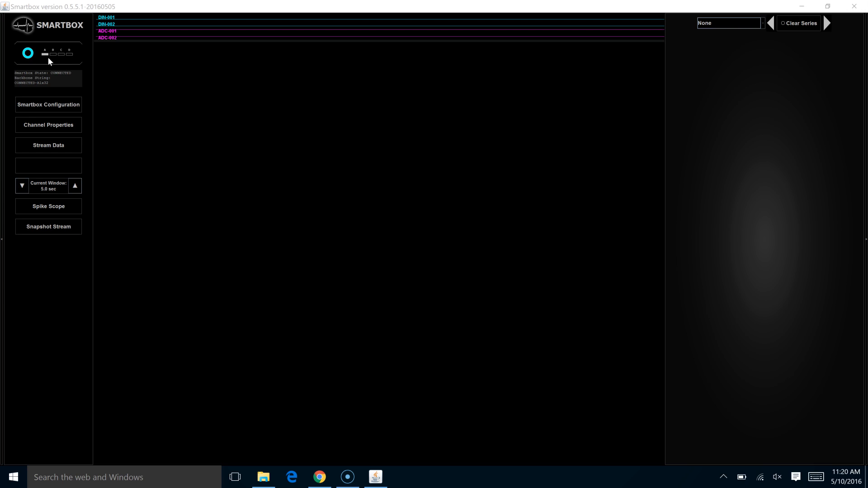
left_click(55, 108)
left_click(42, 105)
left_click(42, 106)
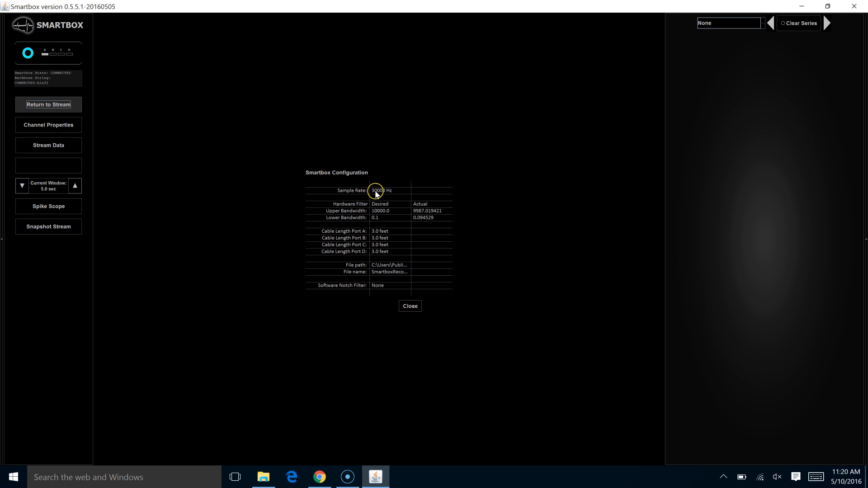
Review the available sample rates in the Smartbox configuration, keeping 30000 Hz
left_click(376, 191)
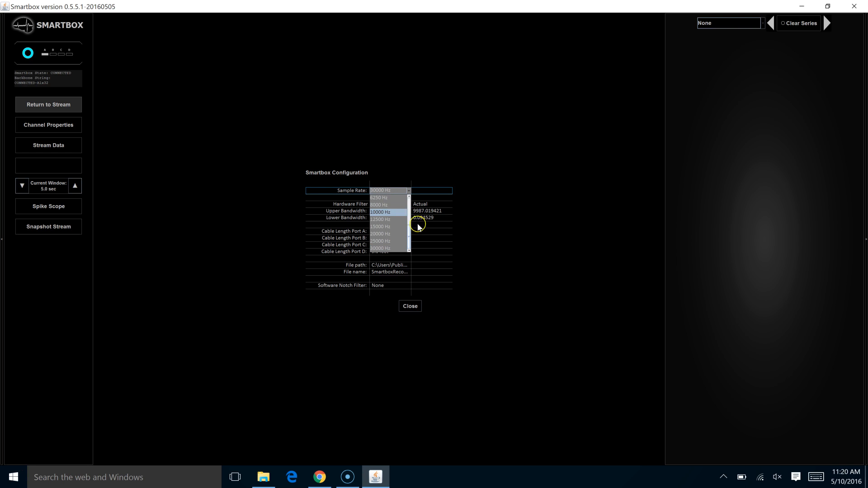
left_click(408, 204)
left_click_drag(409, 204, 409, 246)
left_click(493, 225)
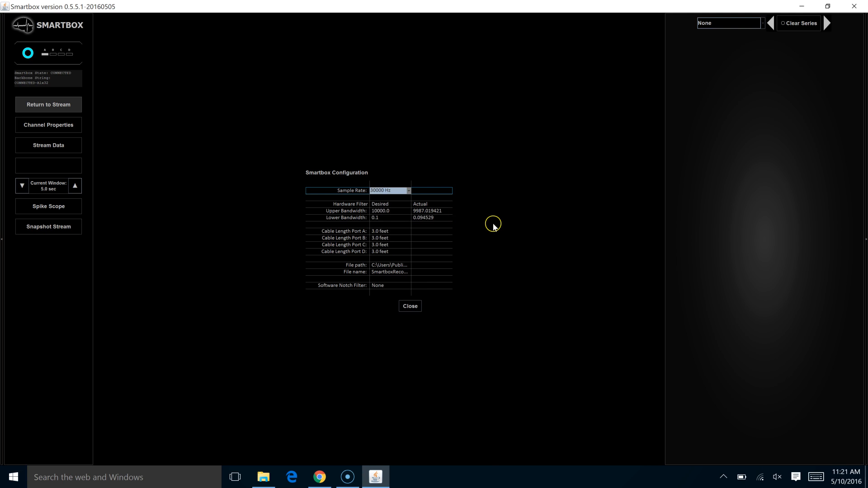
Open the hardware filter's desired upper and lower bandwidth values for editing
left_click(380, 212)
double_click(381, 213)
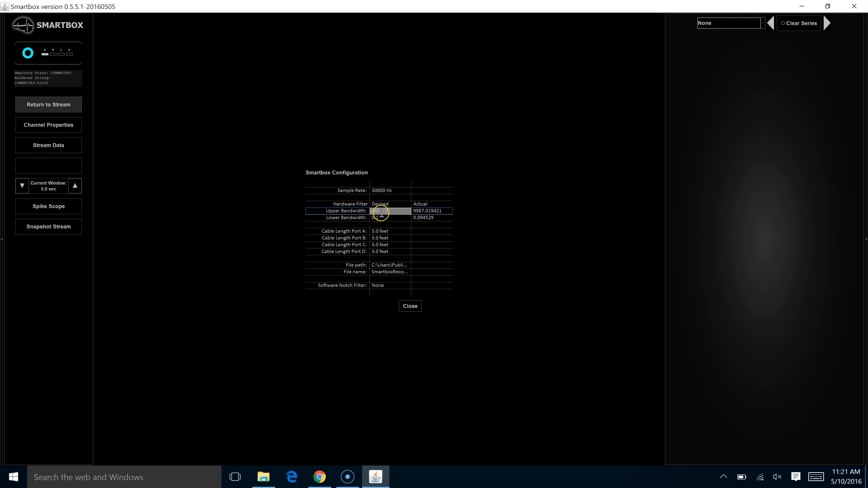
double_click(379, 218)
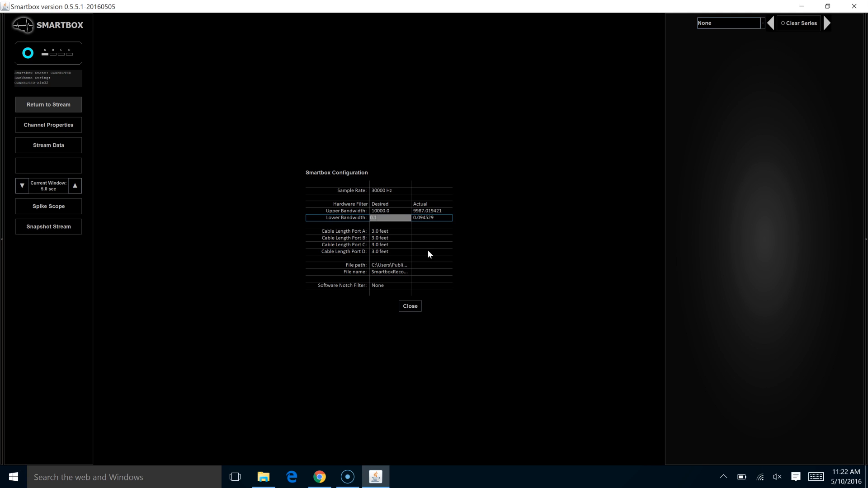
left_click(377, 215)
Review the software notch filter choices and select 3.0 feet as the Port A cable length
left_click(376, 285)
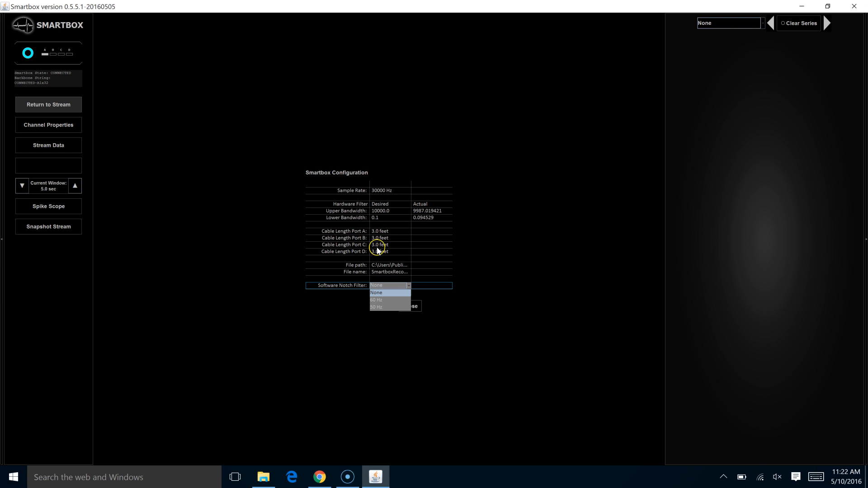
left_click(384, 232)
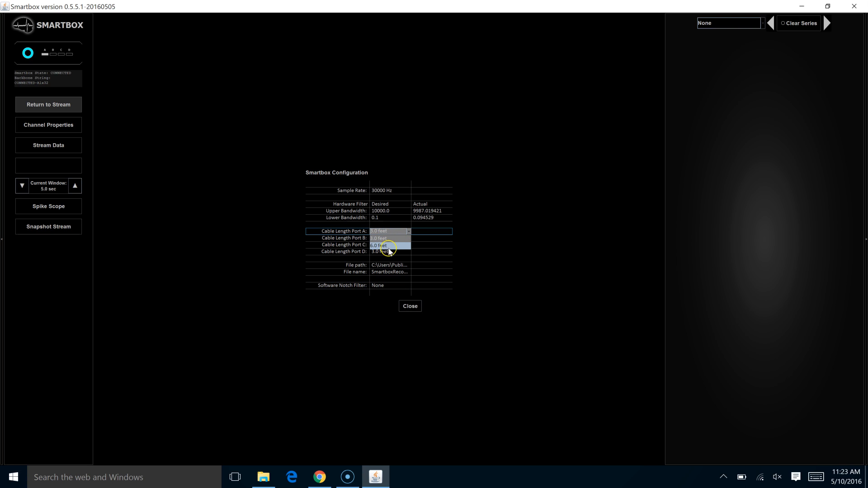
left_click(386, 239)
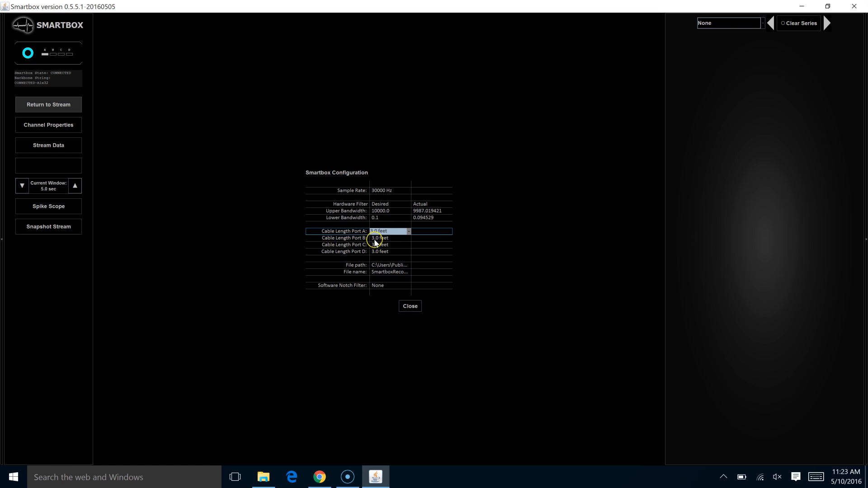
Open the recording's file path and file name for editing in the Smartbox configuration
double_click(385, 265)
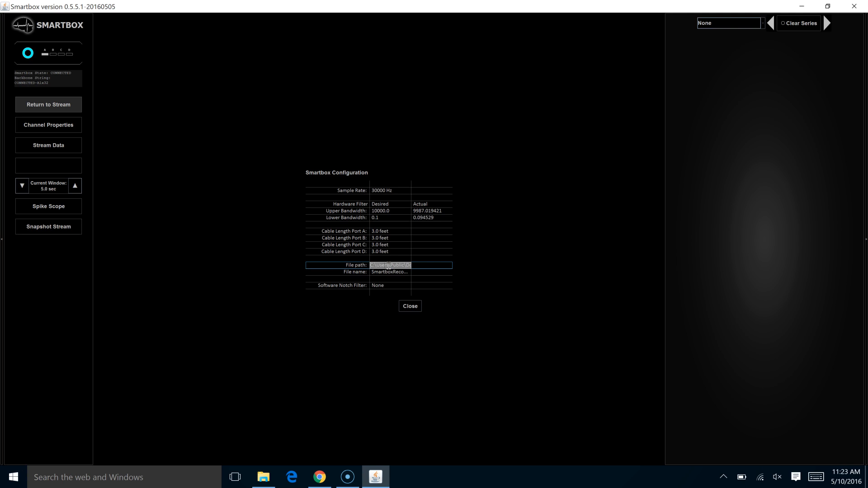
left_click(388, 267)
left_click(388, 272)
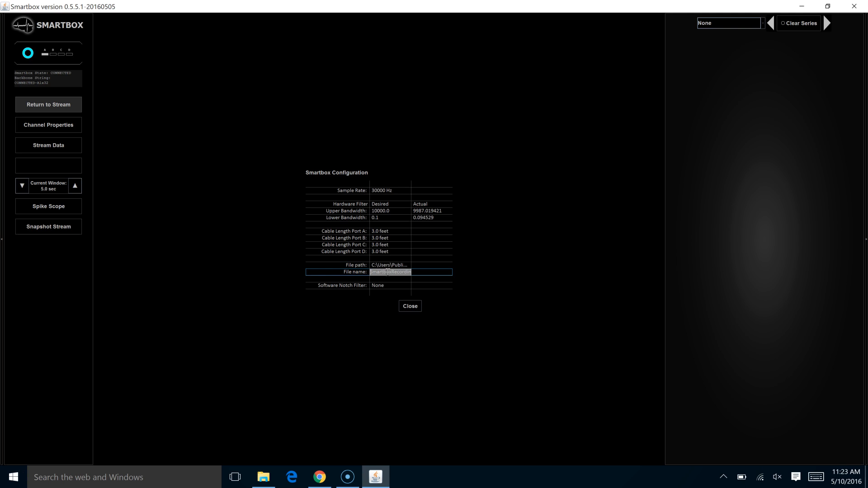
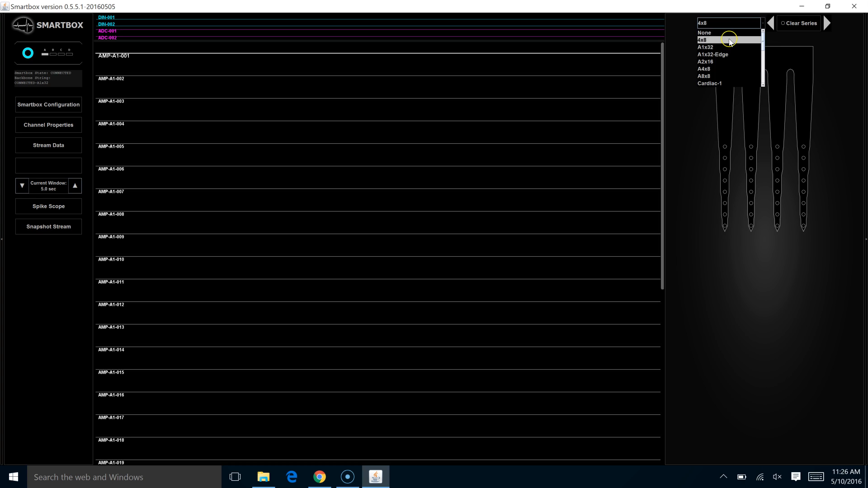
Try the 4x8, A1x32, A2x16 and A8x8 probe maps one after another for the connected probe
left_click(733, 40)
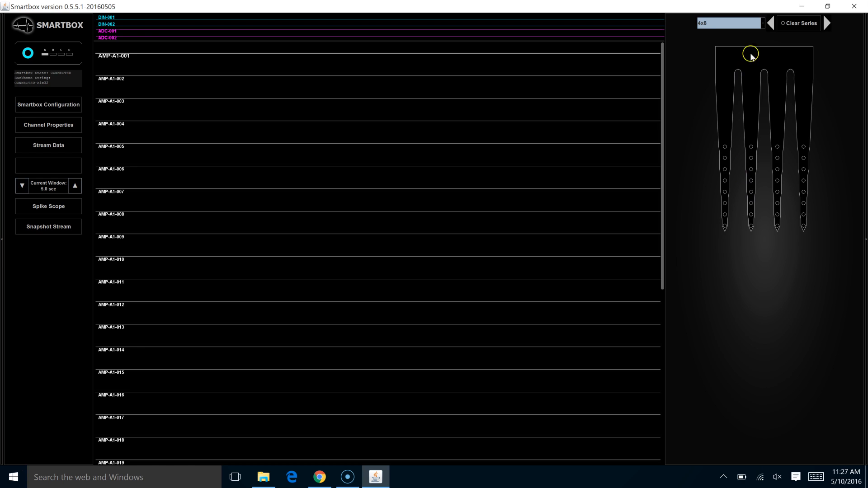
left_click(763, 24)
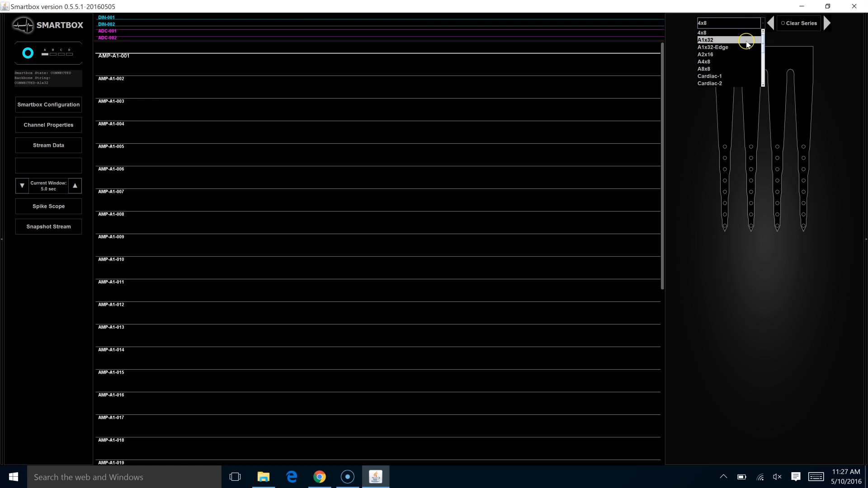
left_click(747, 41)
left_click(765, 23)
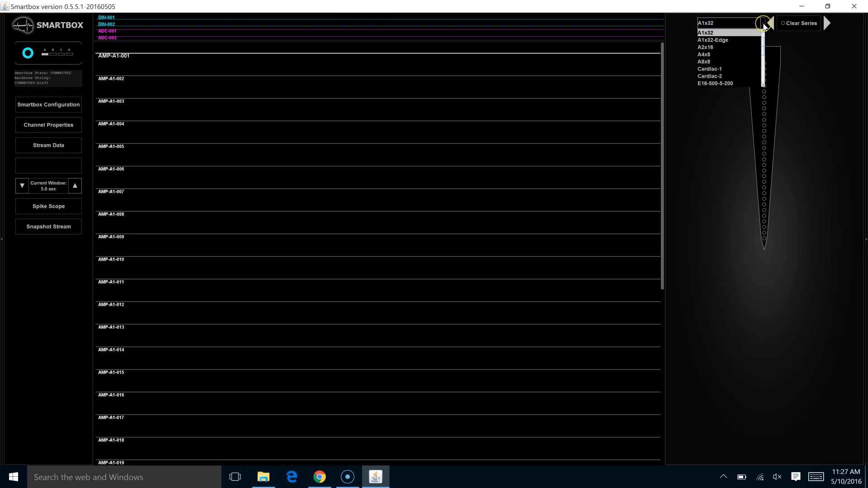
left_click(743, 48)
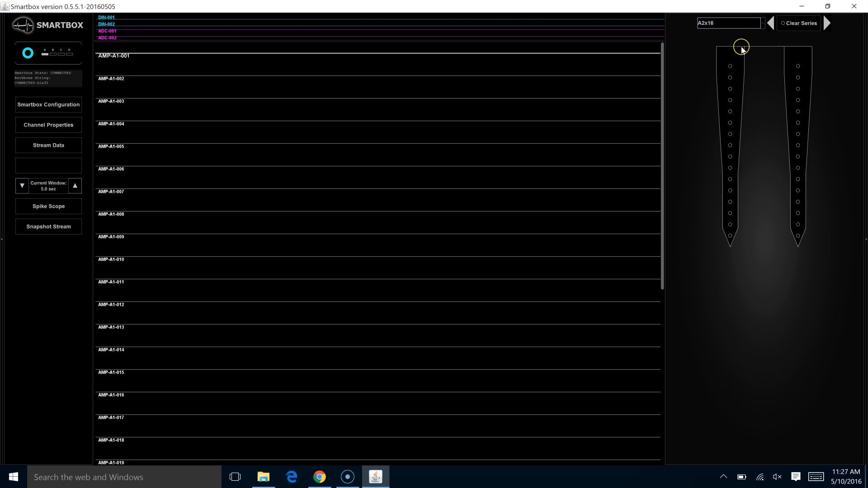
left_click(764, 25)
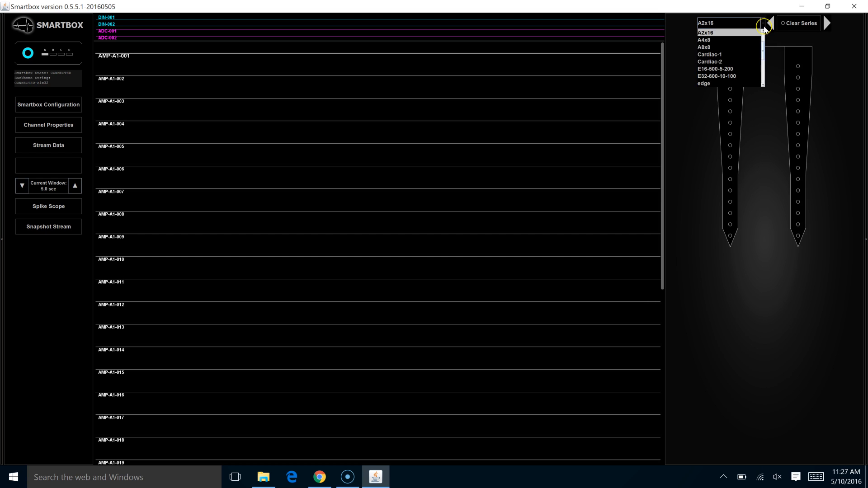
left_click(744, 47)
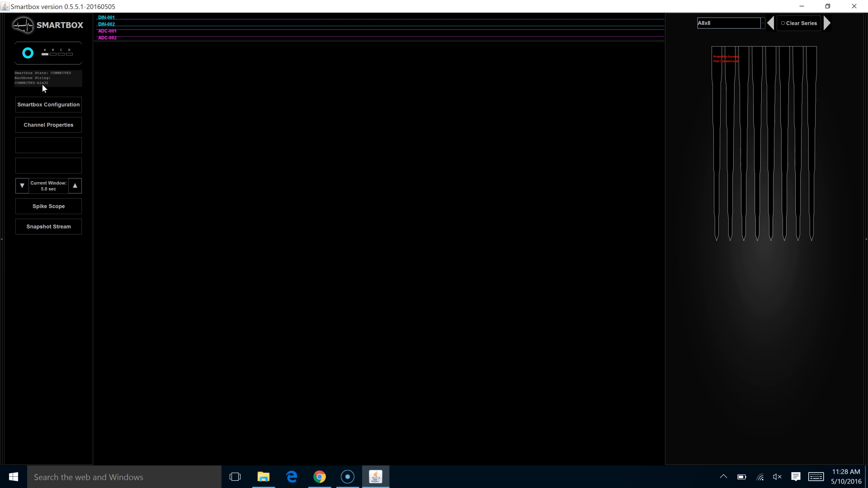
left_click(230, 65)
left_click(749, 28)
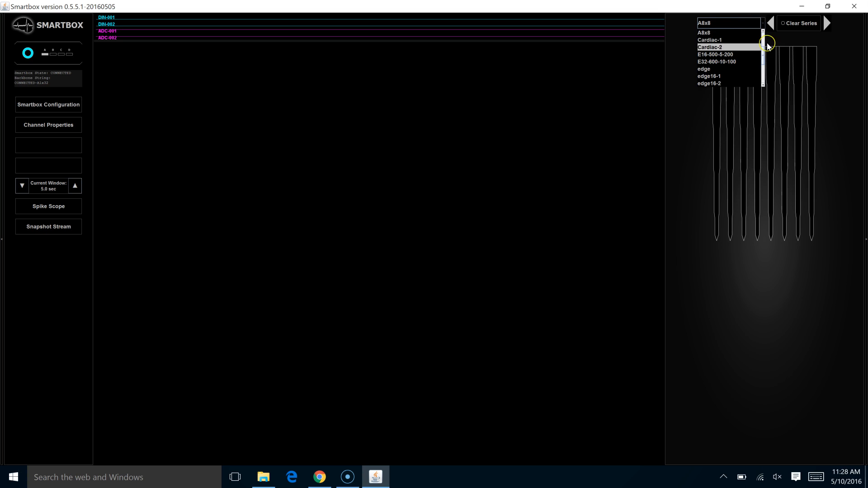
left_click(751, 62)
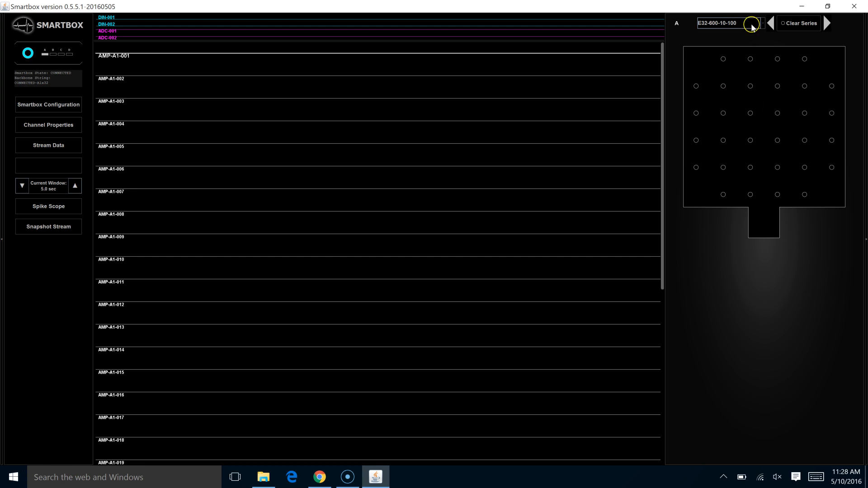
Browse the remaining probe designs and set the probe map to 4x8
left_click(752, 29)
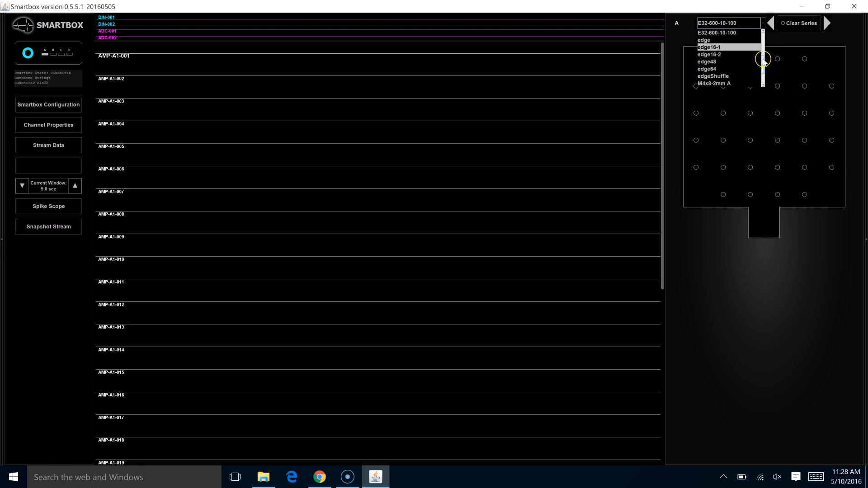
left_click_drag(764, 60, 764, 80)
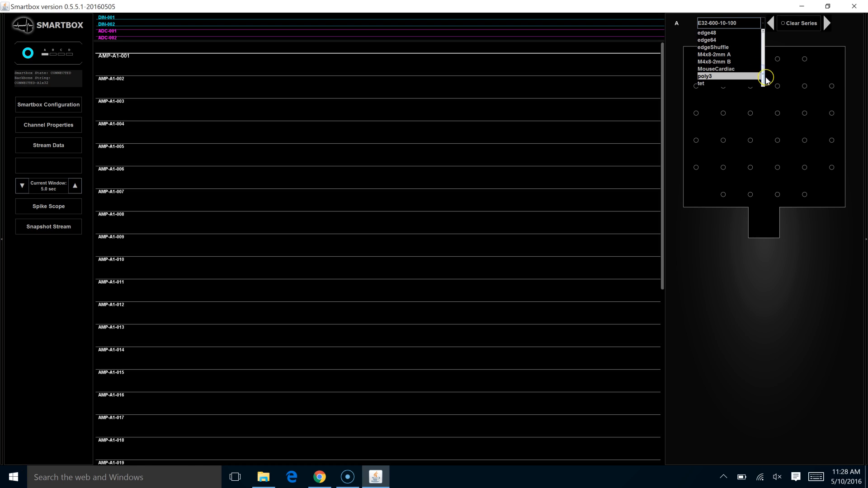
left_click_drag(764, 79, 755, 45)
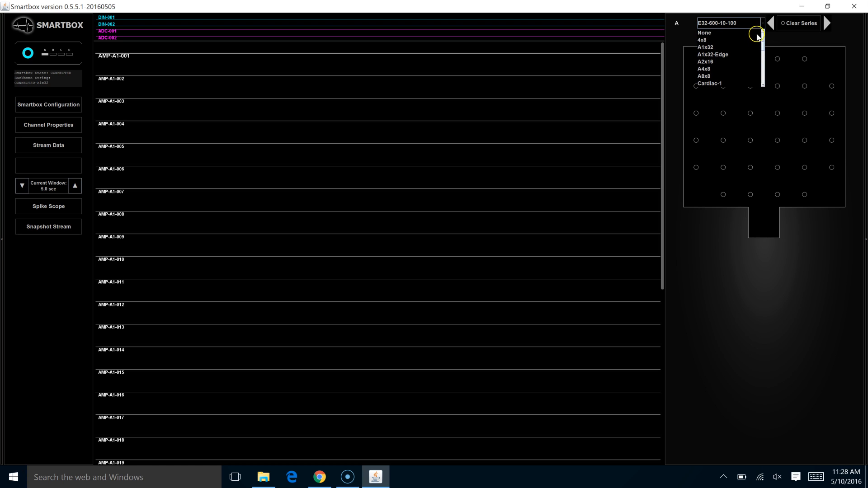
left_click(739, 41)
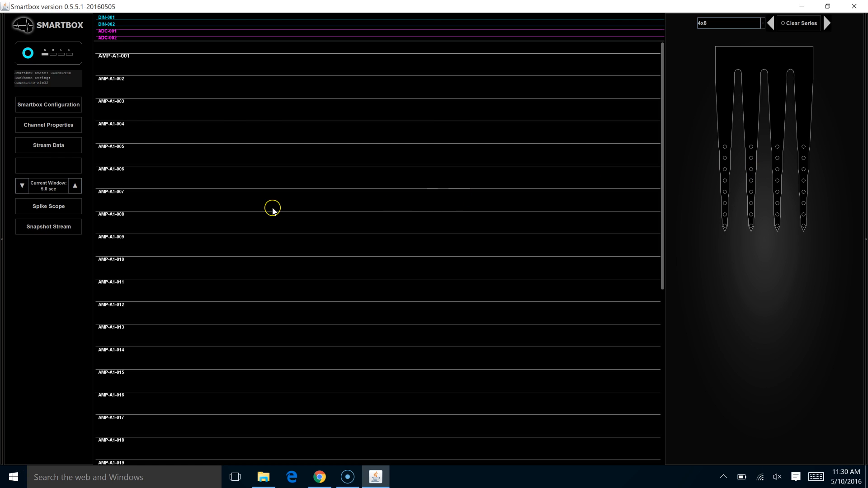
Start streaming data and use Drag to Scroll to move down through the amplifier channels and back to the first one
left_click(42, 146)
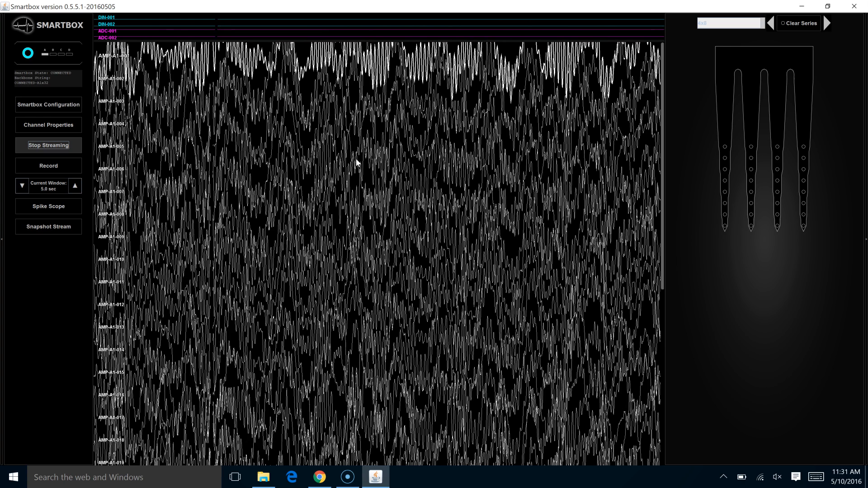
right_click(356, 161)
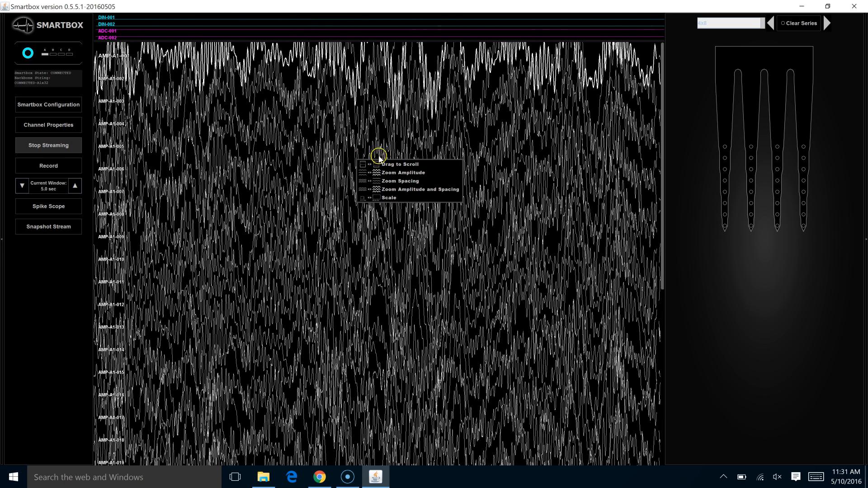
left_click(406, 165)
scroll(366, 221, "down", 5)
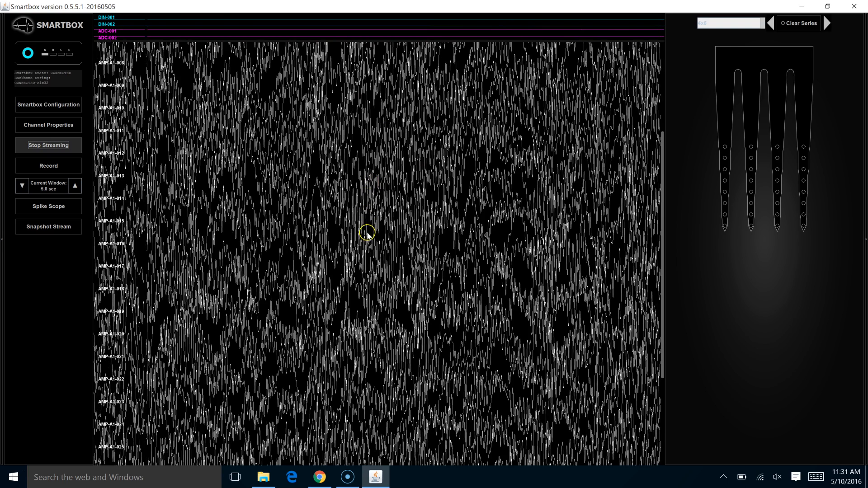
left_click_drag(364, 232, 374, 395)
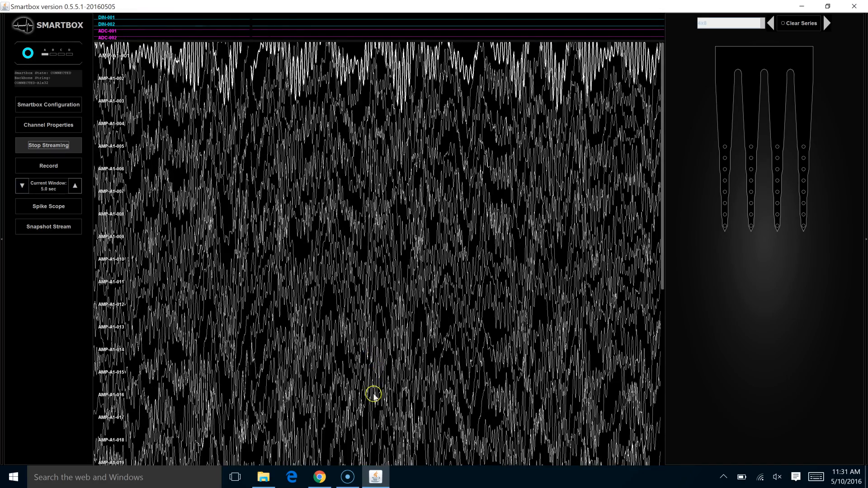
Reduce the amplitude of the streaming traces with Zoom Amplitude so neighbouring channels no longer overlap
right_click(403, 290)
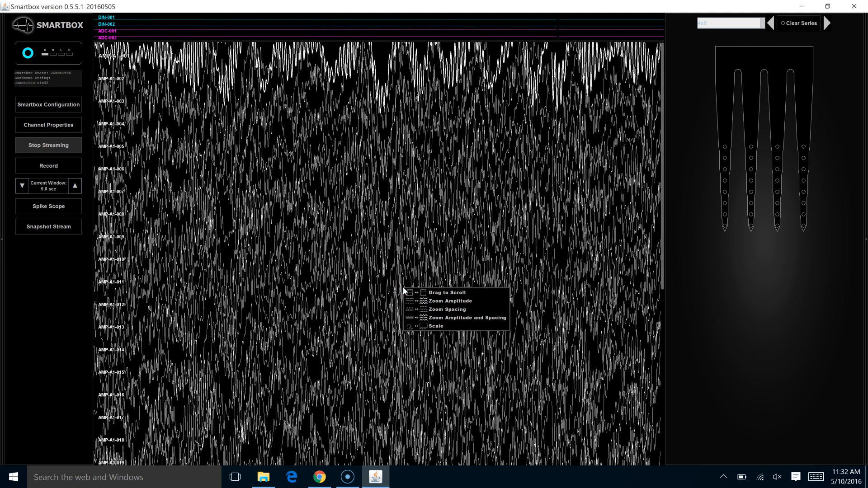
left_click(448, 304)
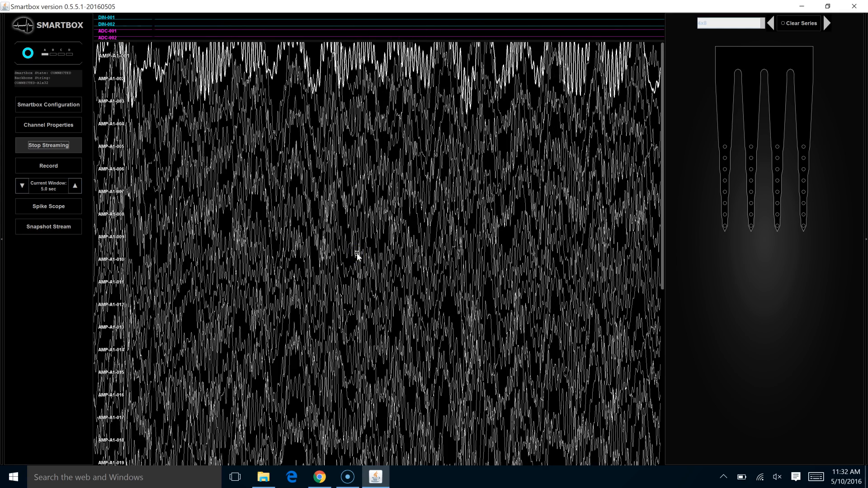
left_click_drag(357, 254, 339, 292)
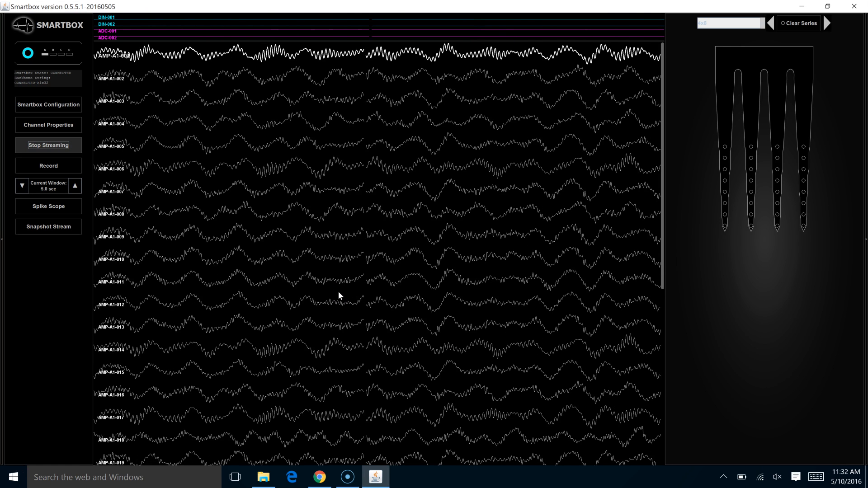
Widen the channel spacing with Zoom Spacing, and shrink the traces with Zoom Amplitude and Spacing to fit all 32 channels
right_click(338, 291)
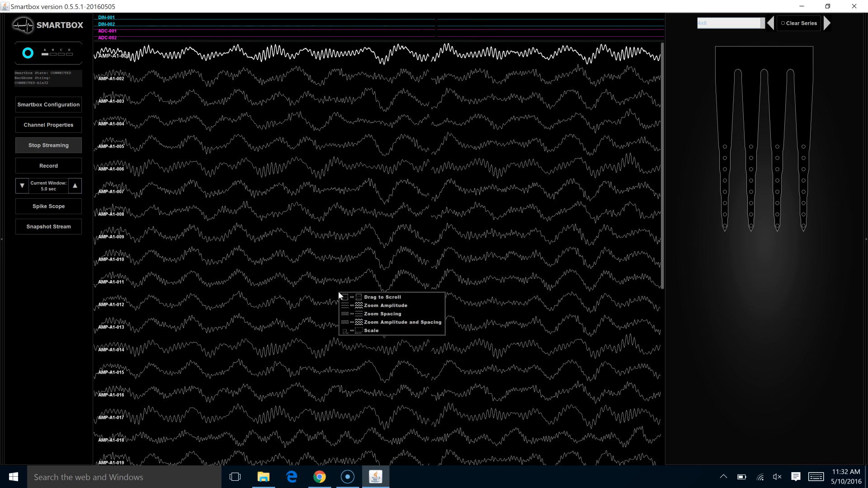
left_click(377, 314)
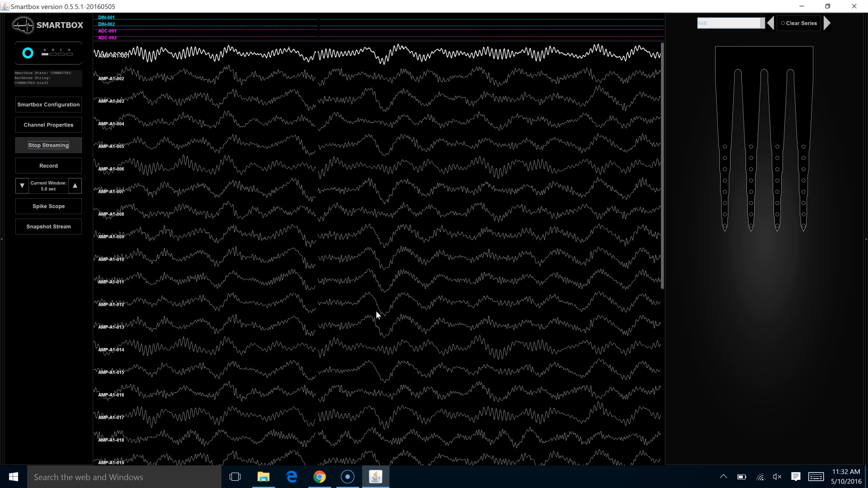
mouse_move(333, 289)
left_mouse_down()
mouse_move(337, 250)
mouse_move(328, 300)
mouse_move(330, 284)
left_mouse_up()
right_click(330, 283)
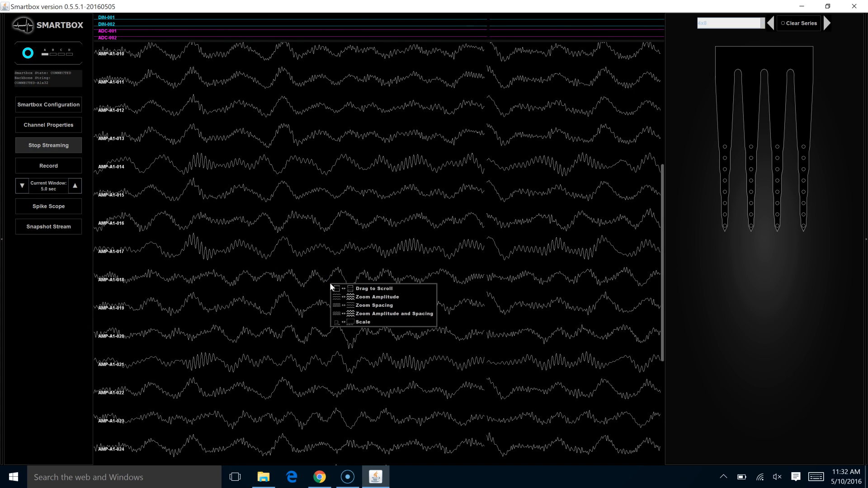
left_click(370, 314)
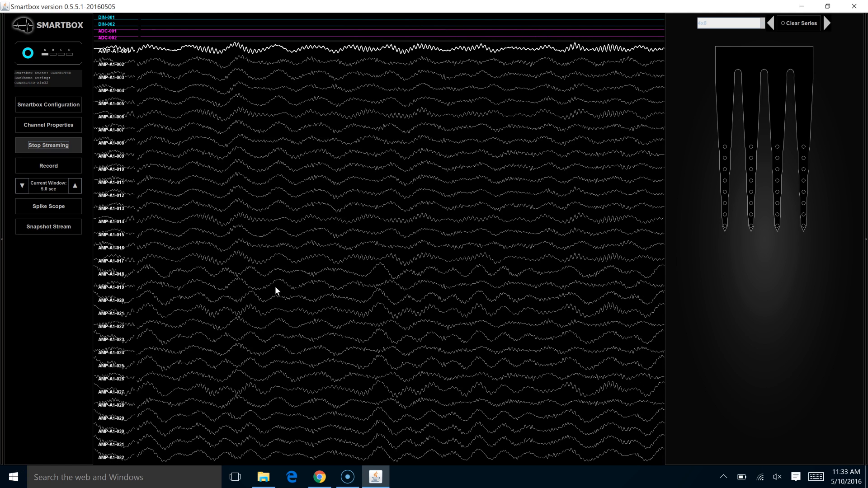
left_click(46, 54)
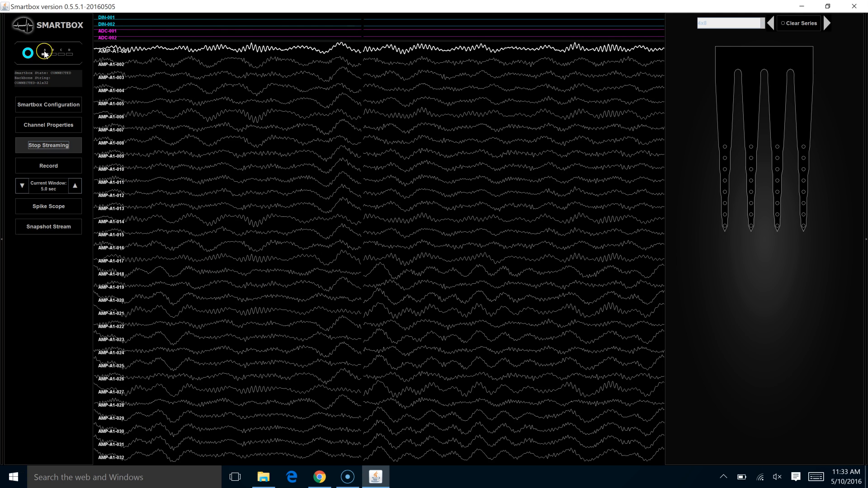
left_click(53, 57)
left_click(66, 58)
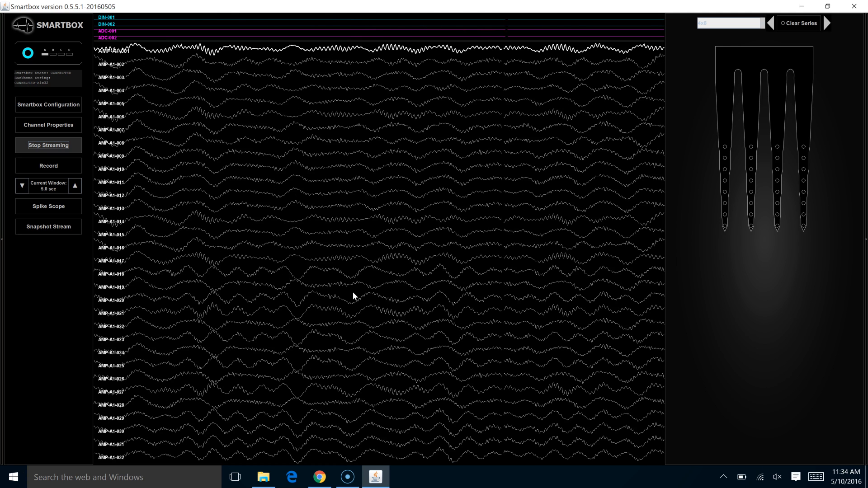
Highlight channels AMP-A1-006, AMP-A1-005 and AMP-A1-010 in turn, and view the spikes of AMP-A1-010 in the Spike Scope
left_click(778, 169)
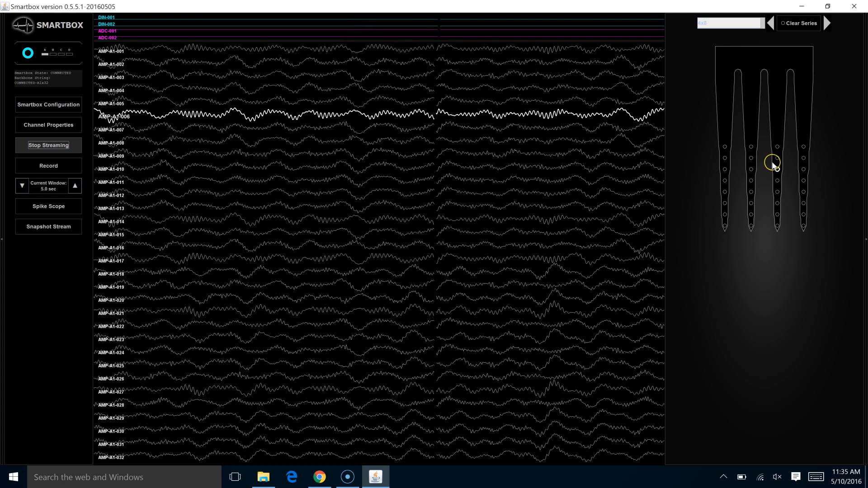
left_click(605, 98)
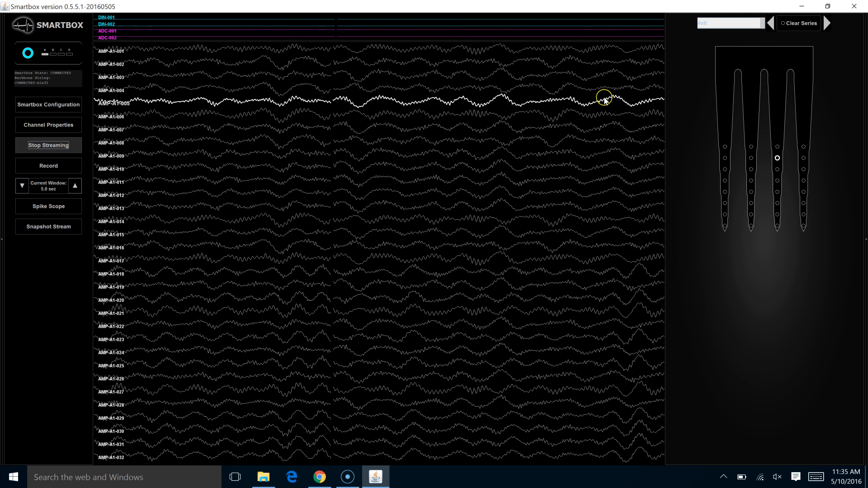
left_click(417, 167)
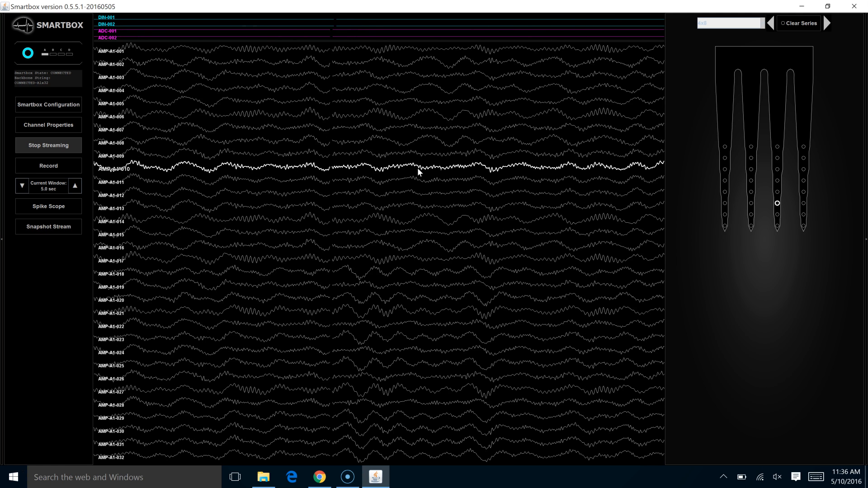
left_click(318, 173)
left_click(777, 203)
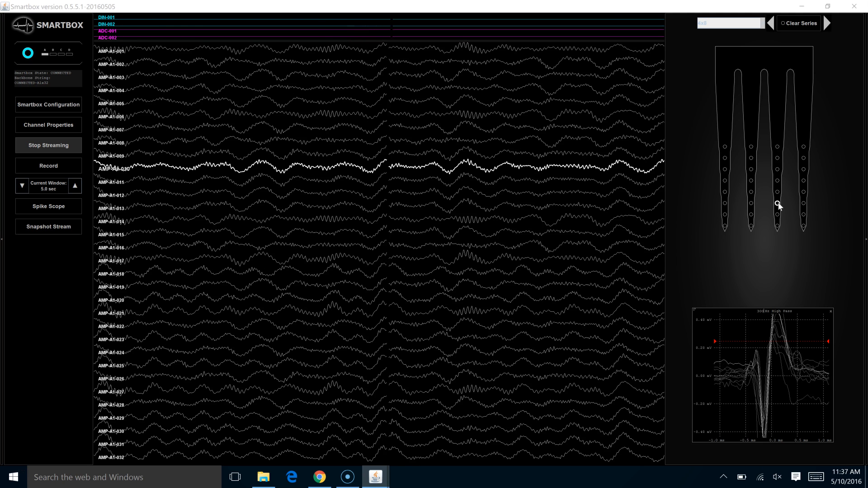
Reorder and color the third shank's sites individually, starting with AMP-A1-010, AMP-A1-005 and AMP-A1-014, and clear the series
left_click(778, 204)
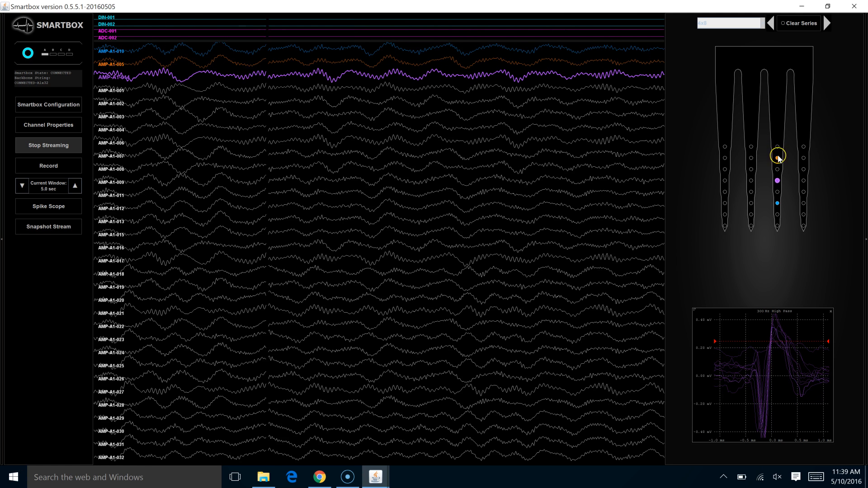
left_click(777, 226)
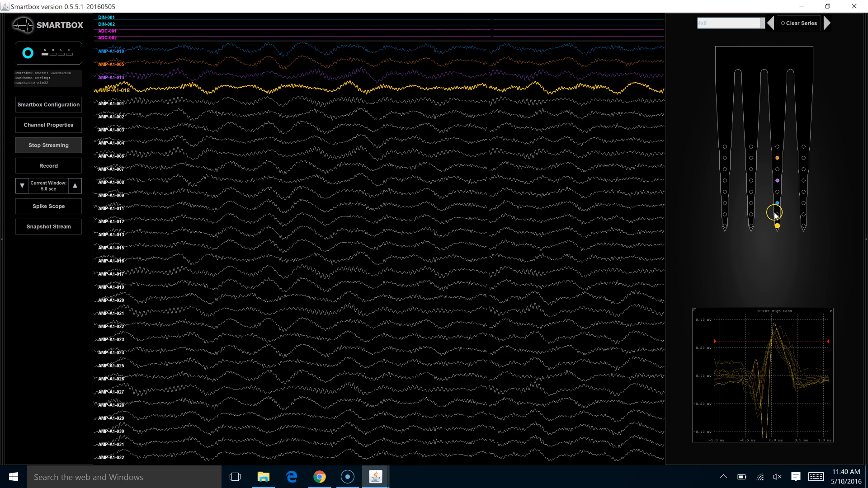
left_click(778, 215)
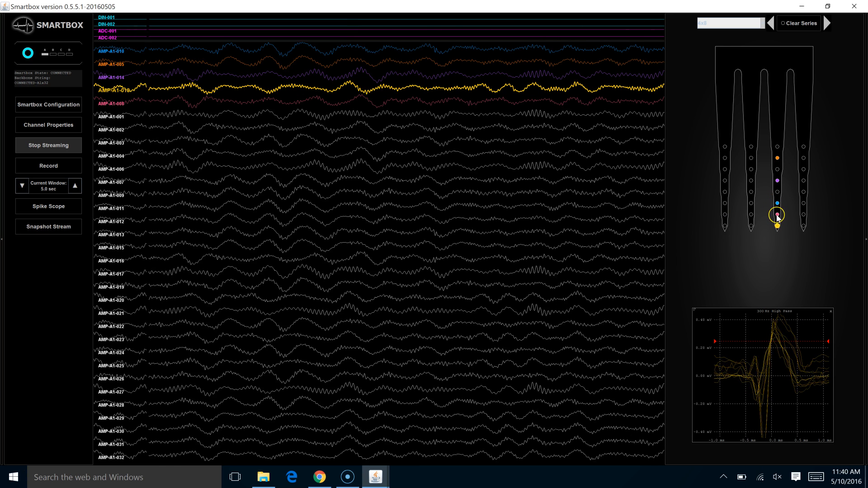
left_click(486, 103)
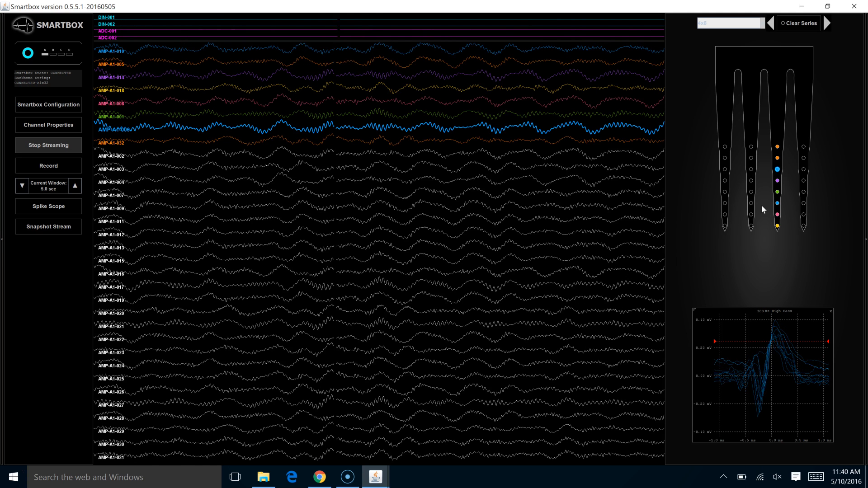
left_click(791, 24)
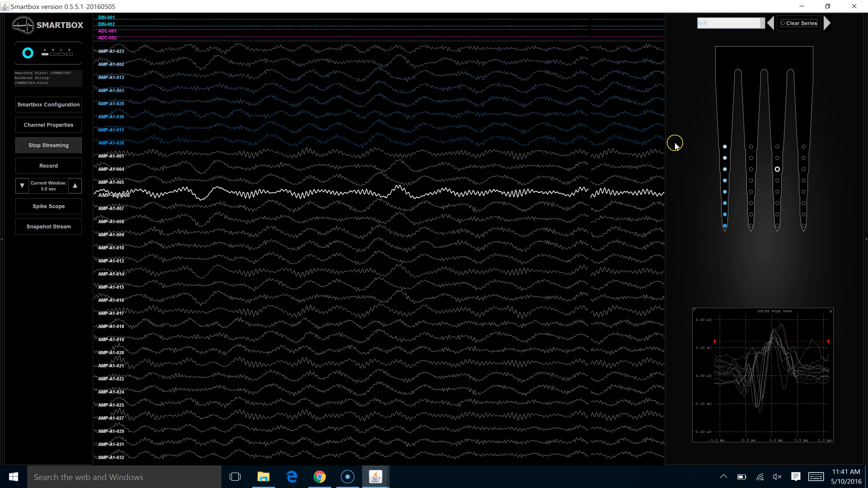
Reorder and color the channels shank by shank, selecting each shank's eight sites from its uppermost site down to its tip
left_click_drag(752, 147, 752, 226)
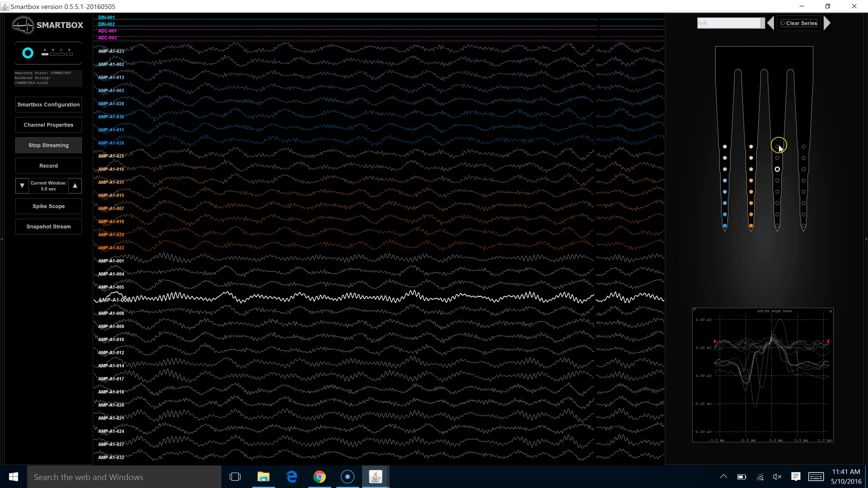
left_click_drag(804, 157, 804, 230)
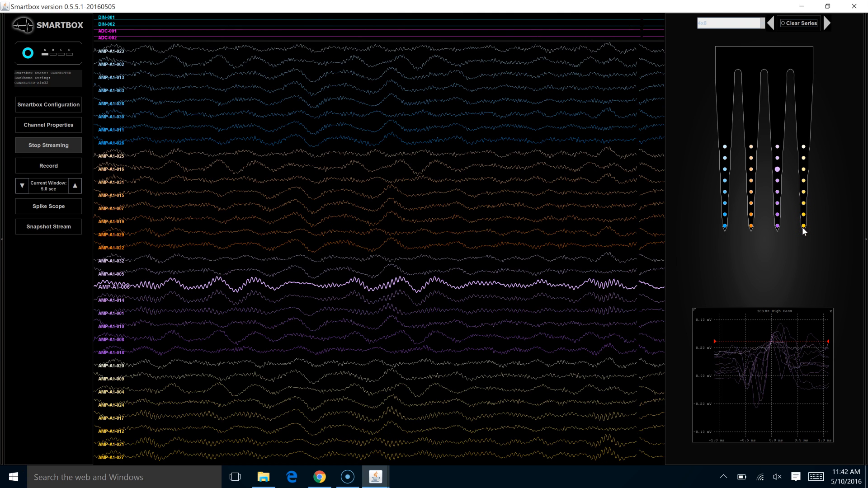
left_click(809, 256)
mouse_move(809, 257)
left_mouse_down()
mouse_move(834, 306)
mouse_move(723, 216)
left_mouse_up()
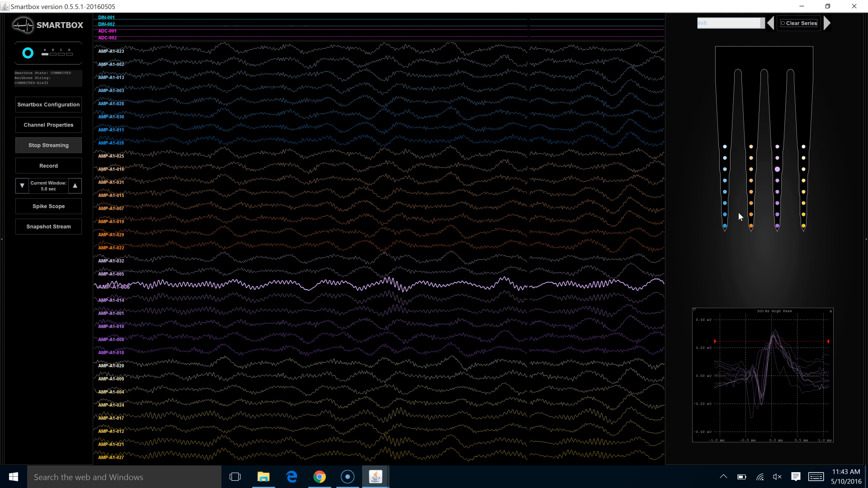
Use Set Active Site on the probe map to activate AMP-A1-027 at the fourth shank's tip, and AMP-A1-023 on the first shank
right_click(762, 185)
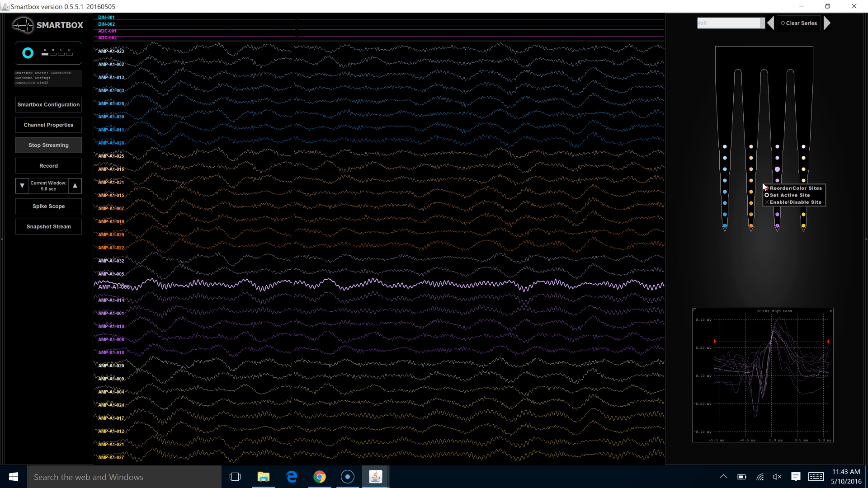
left_click(783, 189)
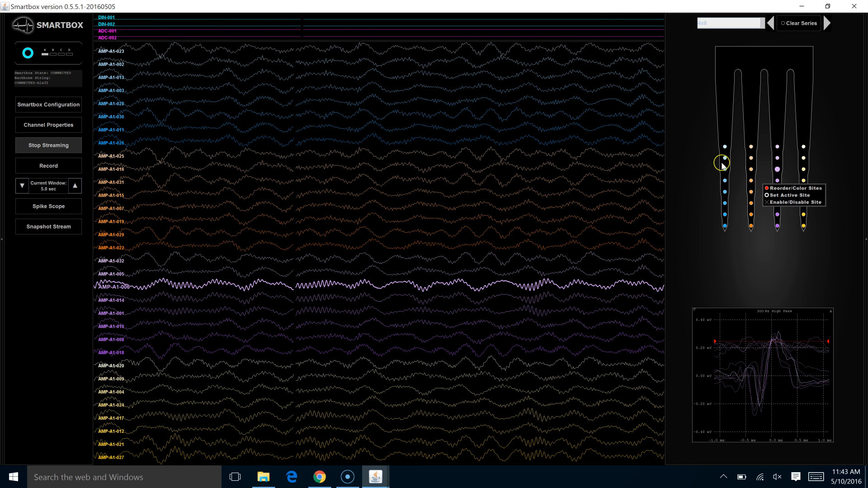
left_click(803, 226)
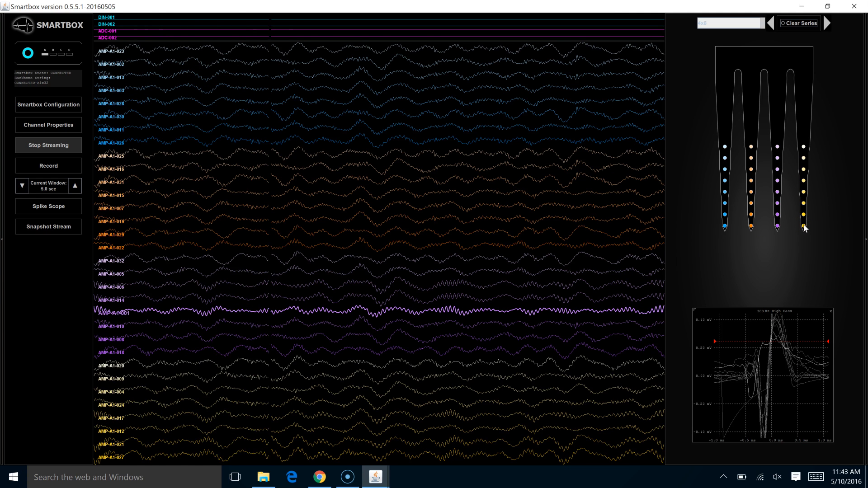
left_click(803, 227)
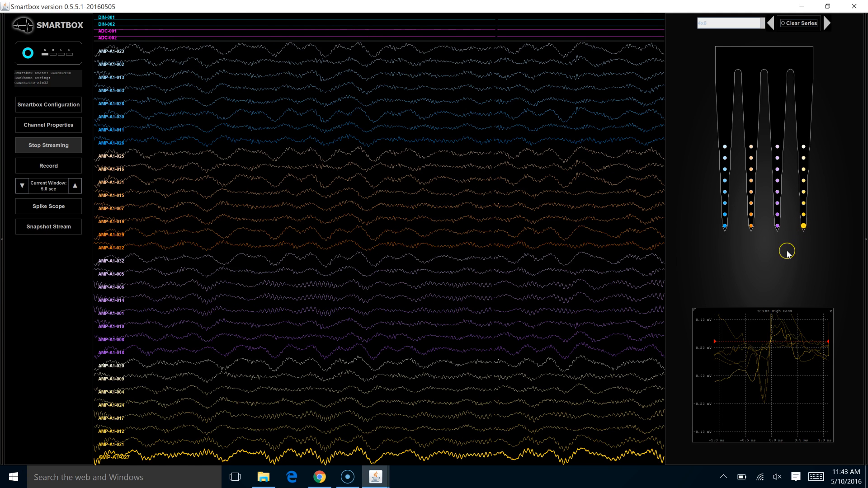
left_click(725, 146)
Disable the two uppermost sites of the first shank, AMP-A1-023 and AMP-A1-002, using Enable/Disable Site on the probe map
right_click(743, 271)
left_click(746, 272)
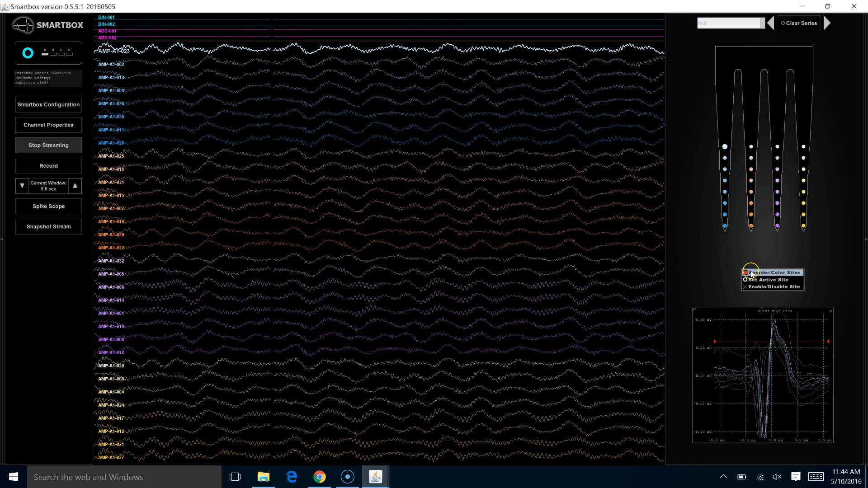
left_click(764, 287)
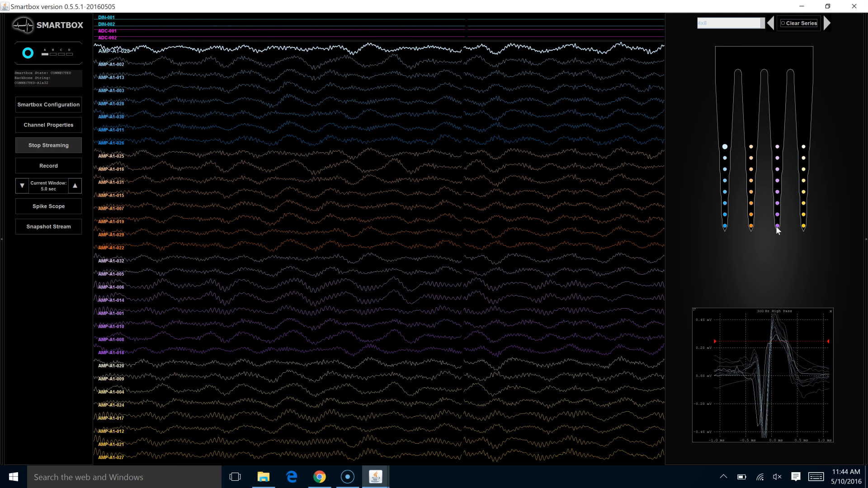
left_click(725, 147)
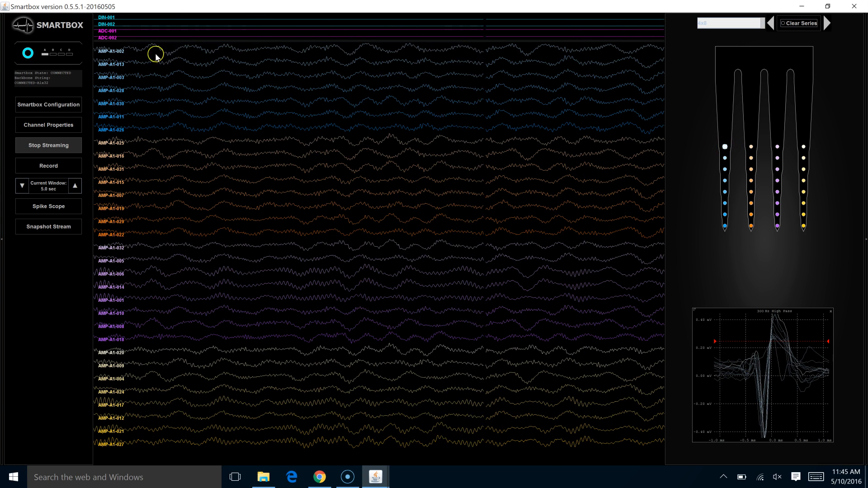
left_click(725, 158)
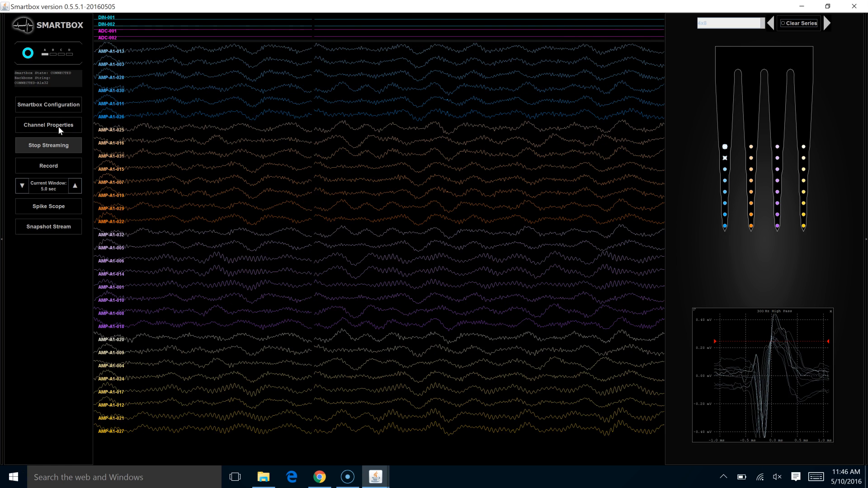
Stop streaming and set the status of AMP-A1-002 and AMP-A1-023 to Enabled in the Channel Properties
left_click(66, 149)
left_click(66, 148)
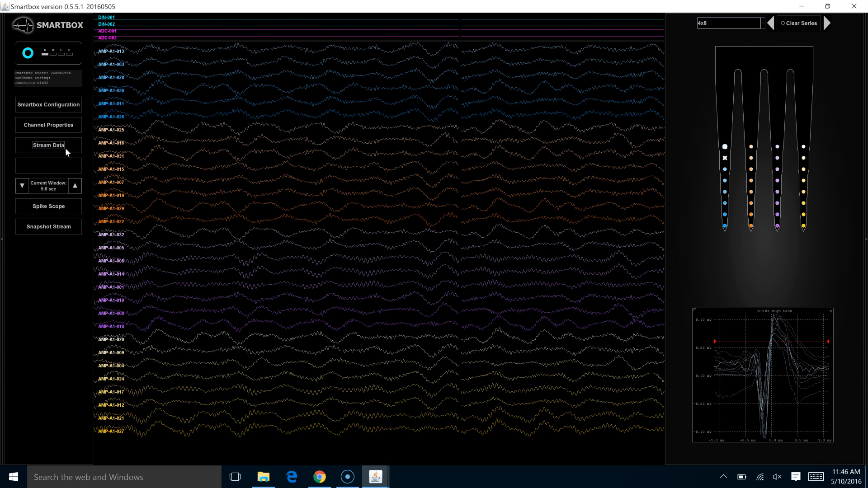
left_click(56, 124)
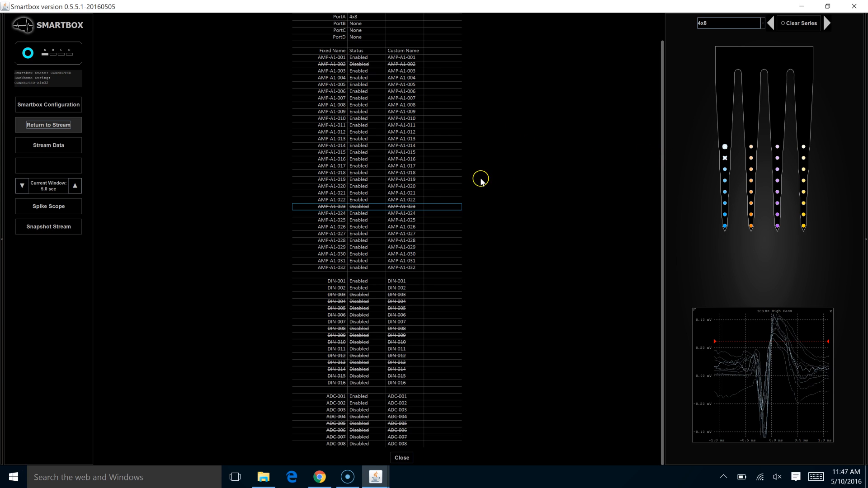
left_click(359, 66)
left_click(361, 73)
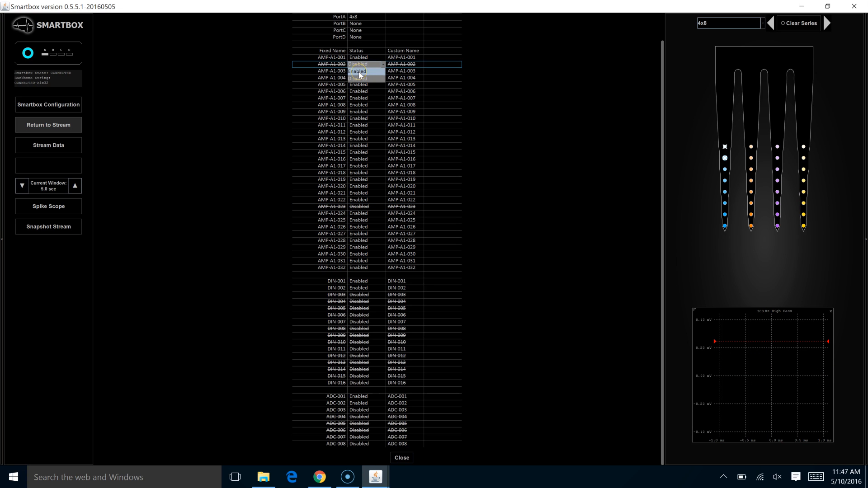
left_click(360, 72)
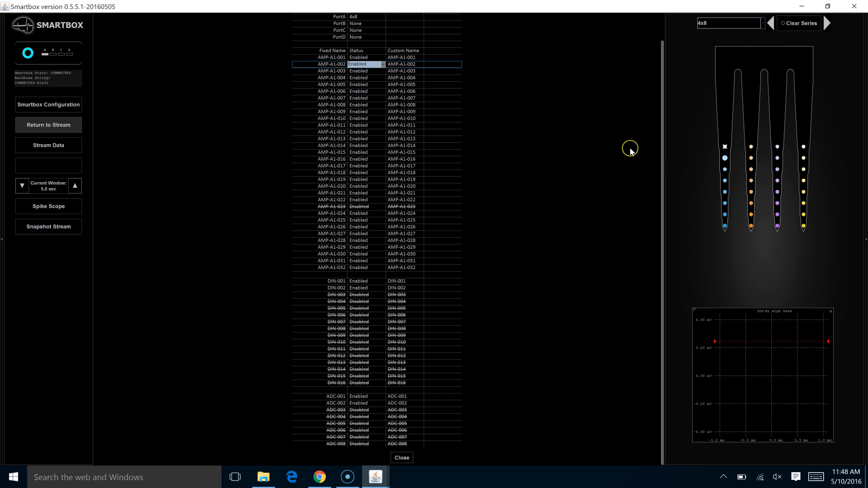
left_click(354, 207)
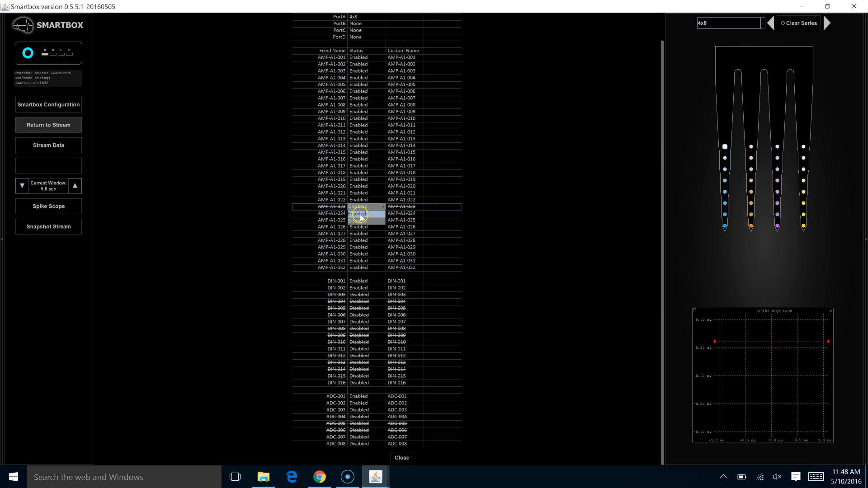
left_click(360, 214)
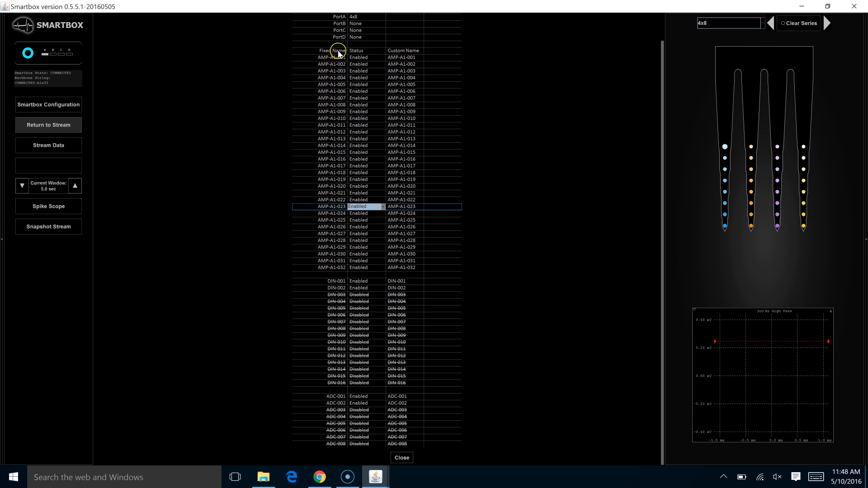
left_click(56, 131)
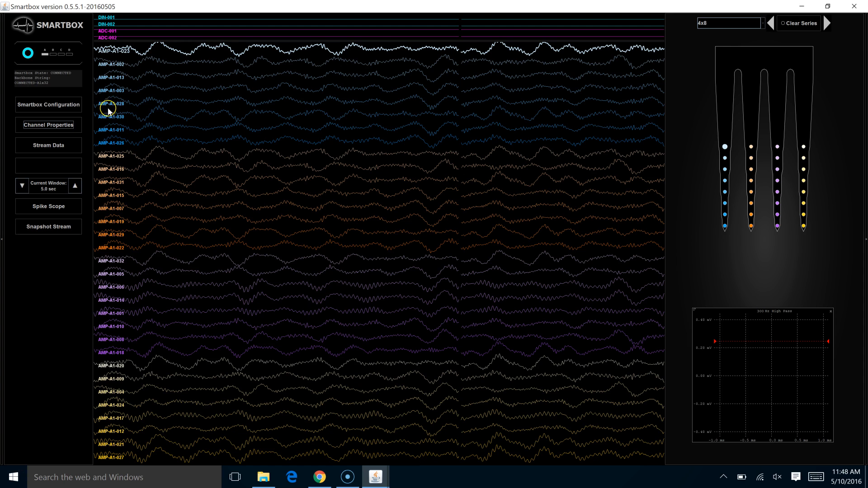
Set the custom name of channel AMP-A1-009 to SPikeA_RightShank in the Channel Properties
left_click(68, 125)
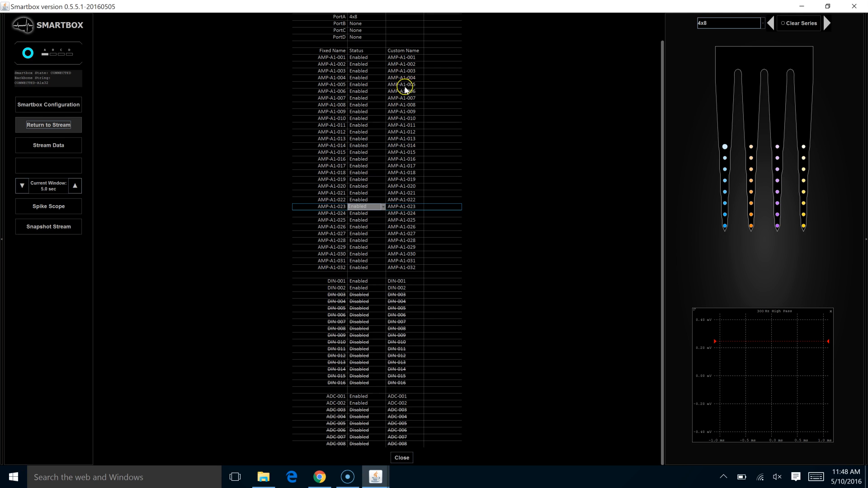
double_click(400, 111)
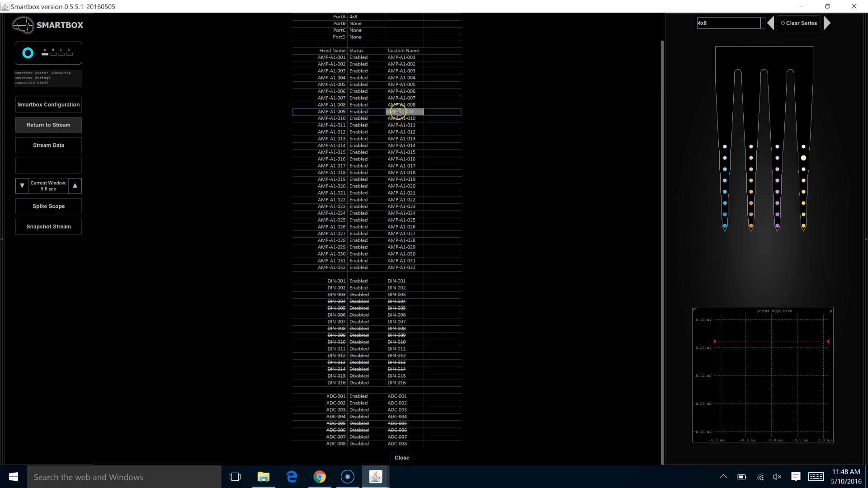
left_click_drag(417, 112, 372, 110)
type("S")
type("PikeA_")
type("RightShank")
left_click(397, 120)
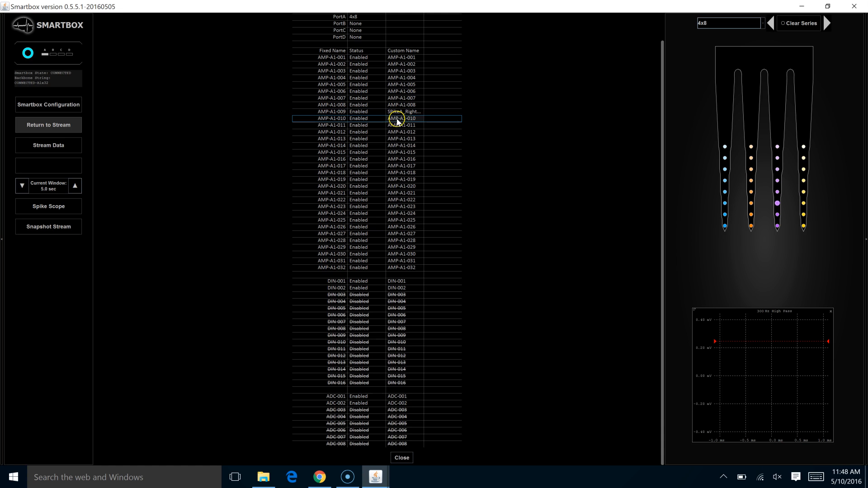
Check the renamed channel's label in the stream view, and reselect the AMP-A1-009 row in the Channel Properties
left_click(52, 127)
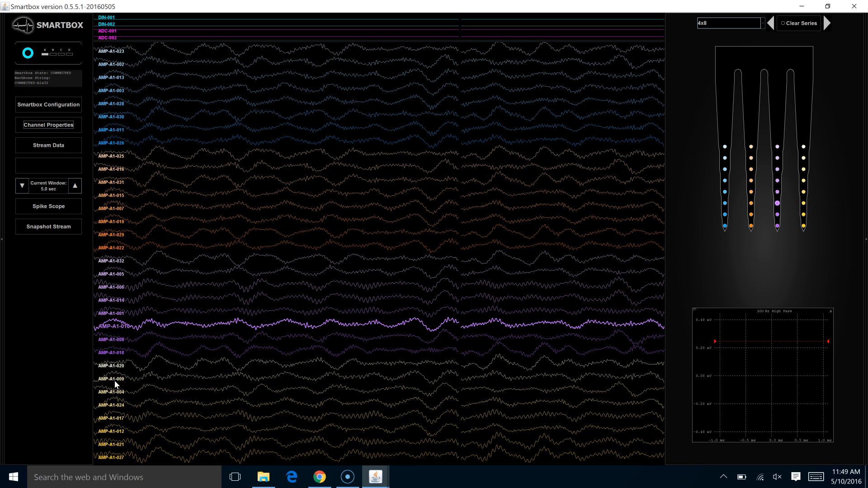
left_click(62, 127)
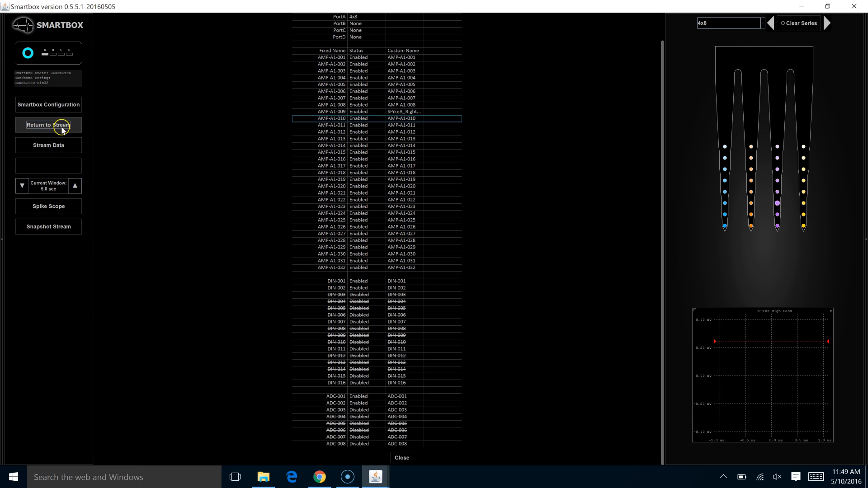
left_click(405, 112)
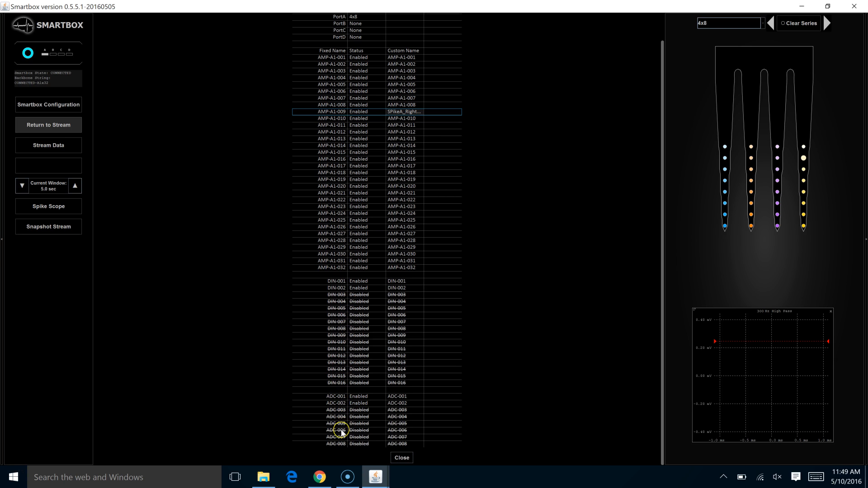
Enable DIN-003, DIN-004 and DIN-005 in the Channel Properties and enlarge the stream view's digital and analog input pane to fit all its channels
left_click(357, 296)
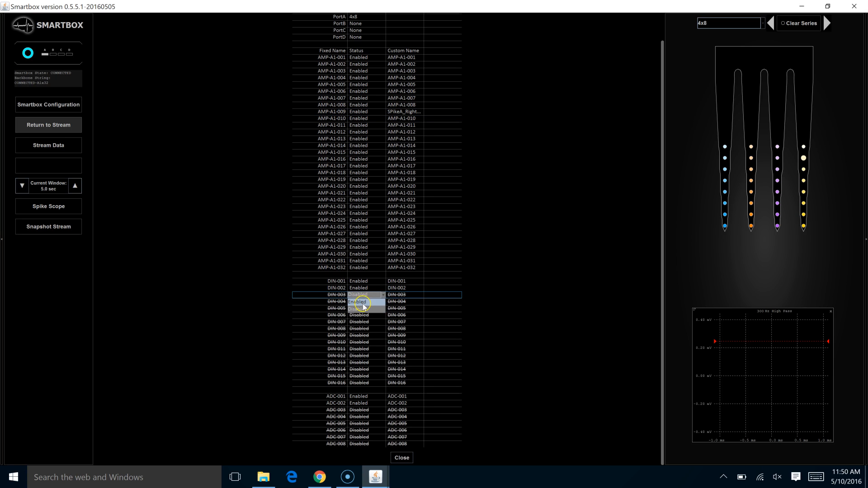
left_click(359, 302)
left_click(359, 302)
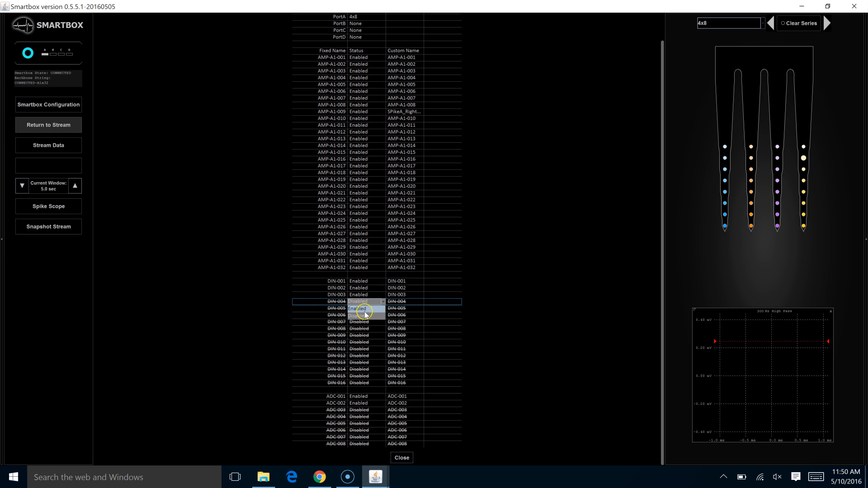
left_click(364, 311)
left_click(364, 309)
left_click(365, 316)
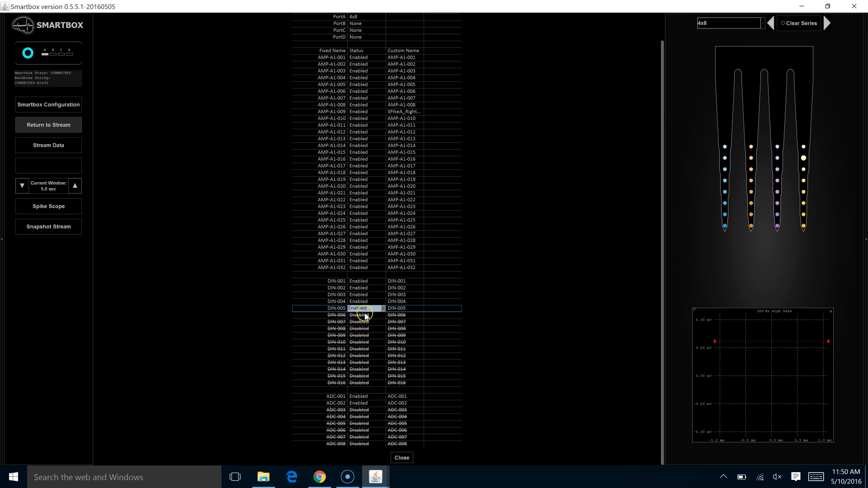
left_click(66, 128)
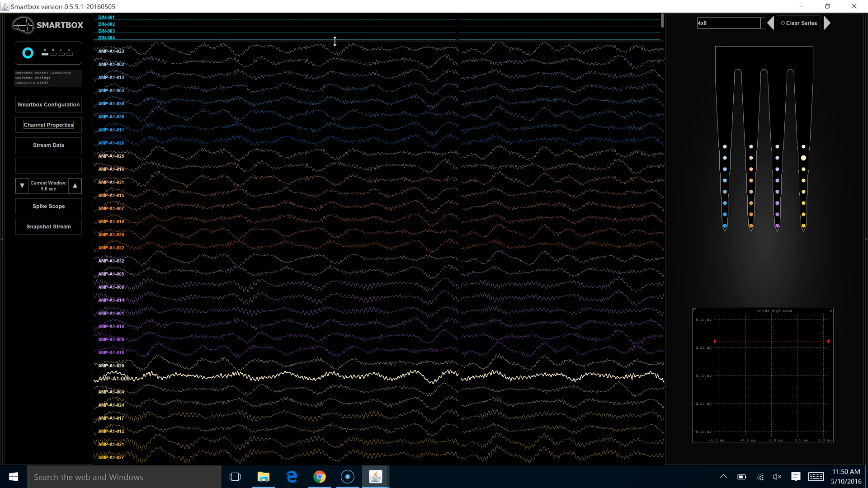
left_click_drag(335, 41, 328, 80)
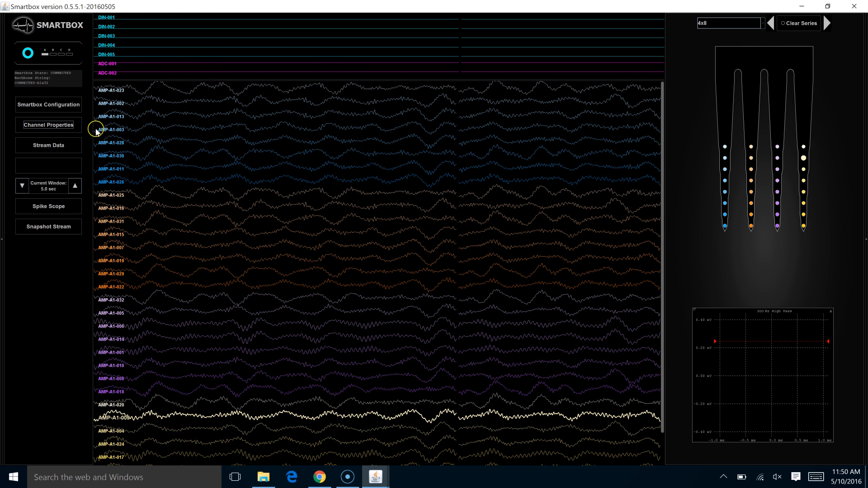
Set the status of digital inputs DIN-001 through DIN-005 to Disabled in the Channel Properties
left_click(62, 126)
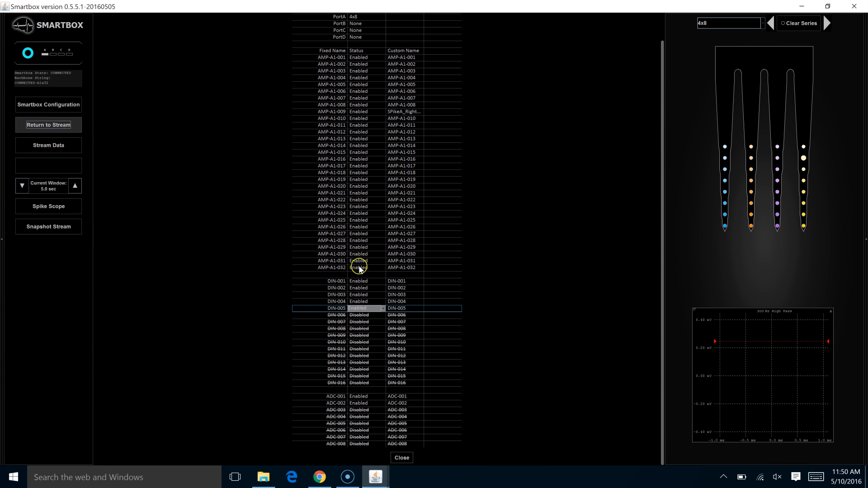
left_click(366, 282)
left_click(365, 283)
left_click(364, 295)
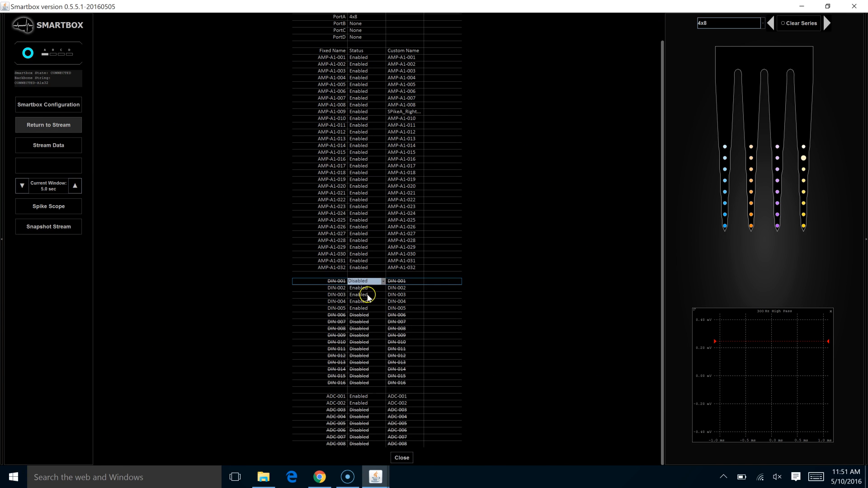
left_click(363, 289)
left_click(365, 289)
left_click(366, 302)
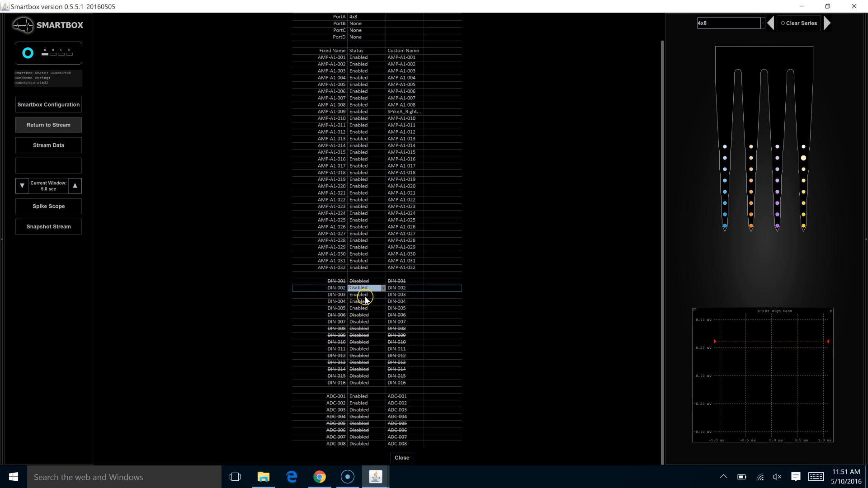
left_click(365, 297)
left_click(365, 296)
left_click(366, 309)
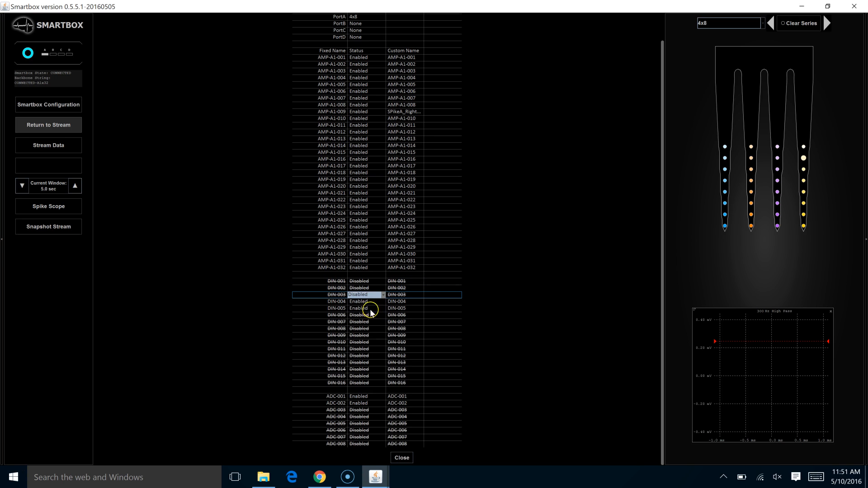
left_click(365, 302)
left_click(365, 302)
left_click(366, 316)
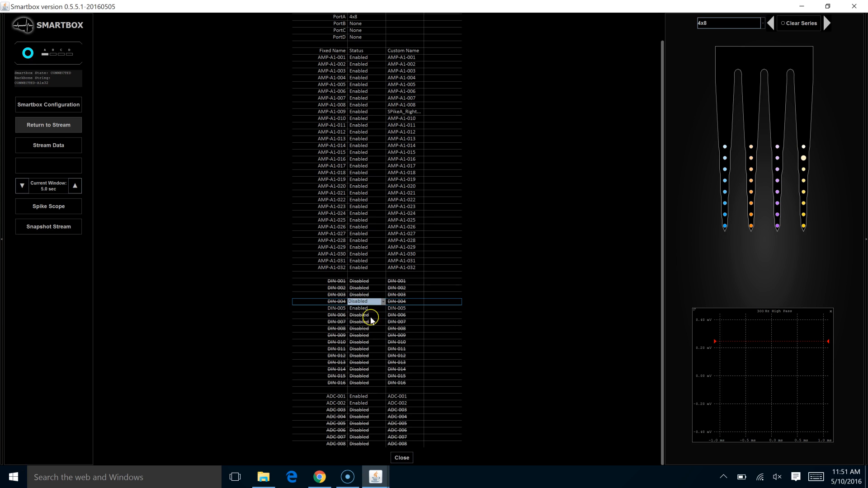
left_click(365, 309)
left_click(365, 309)
left_click(366, 323)
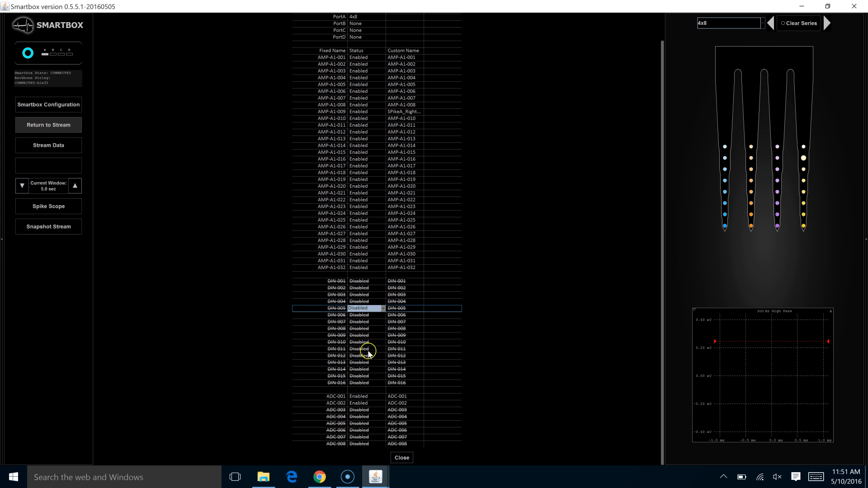
Set the status of analog inputs ADC-001 and ADC-002 to Disabled in the Channel Properties
left_click(364, 396)
left_click(364, 397)
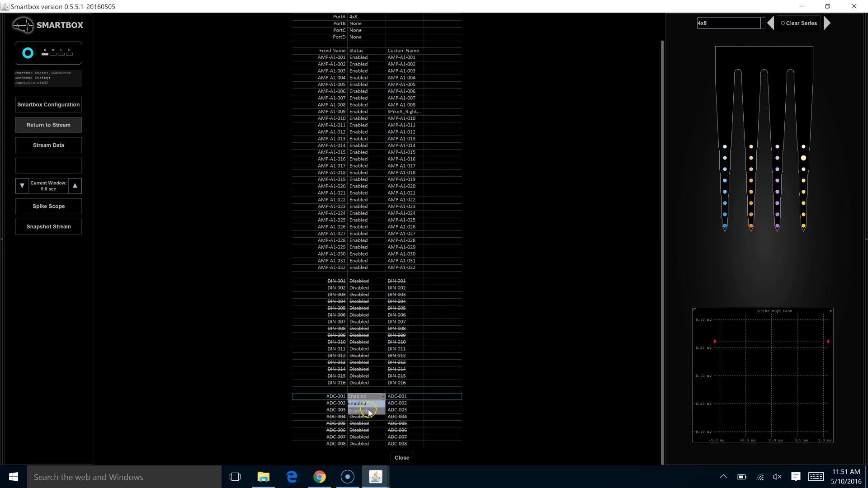
left_click(367, 411)
left_click(364, 404)
left_click(363, 404)
left_click(367, 417)
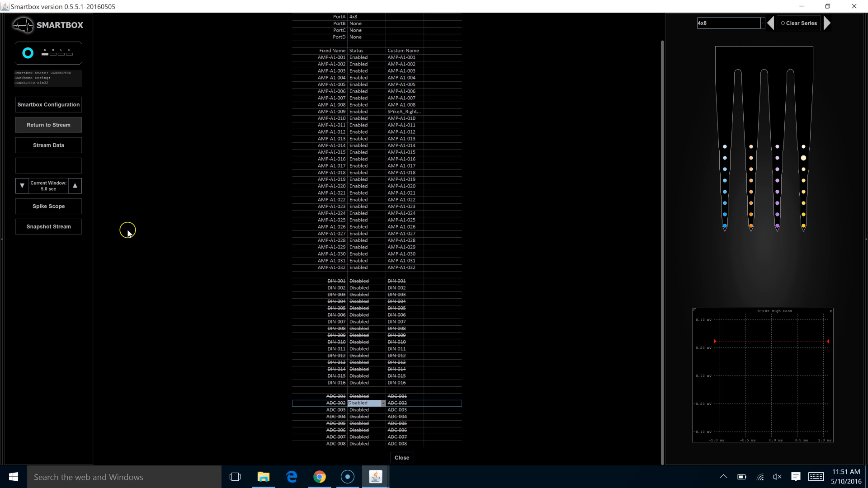
Stream data briefly, and in the stream view collapse the empty digital and analog input pane above the amplifier traces
left_click(58, 145)
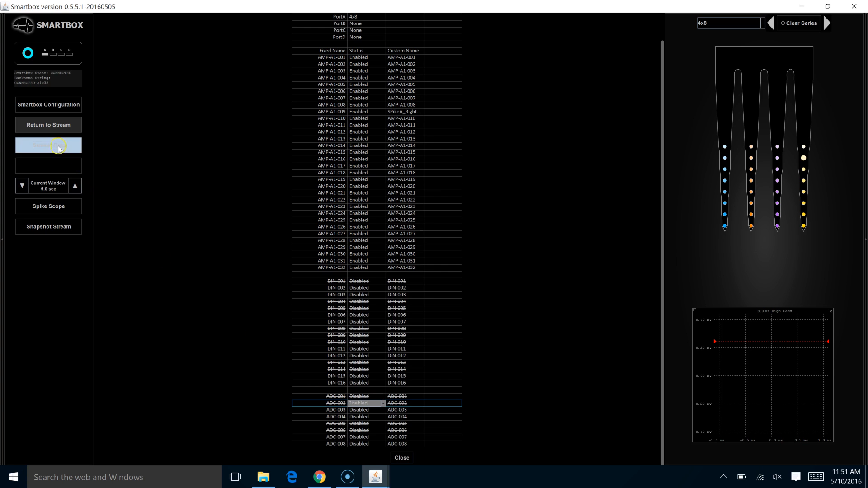
left_click(59, 150)
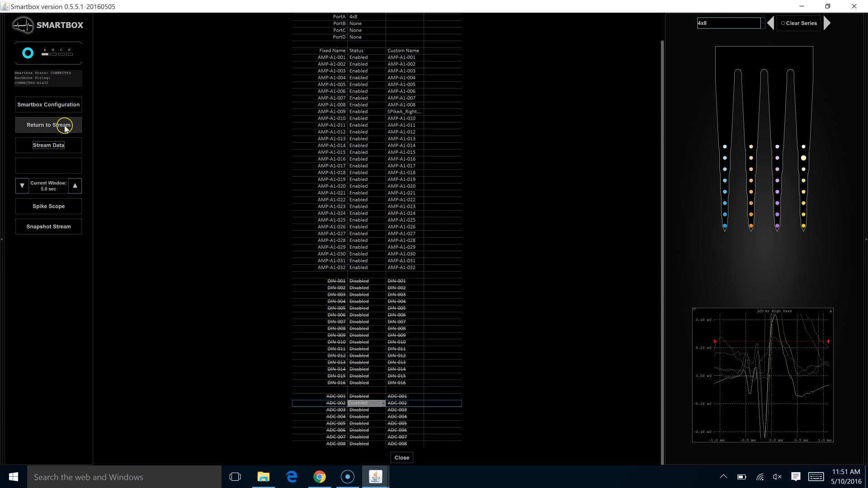
left_click(63, 127)
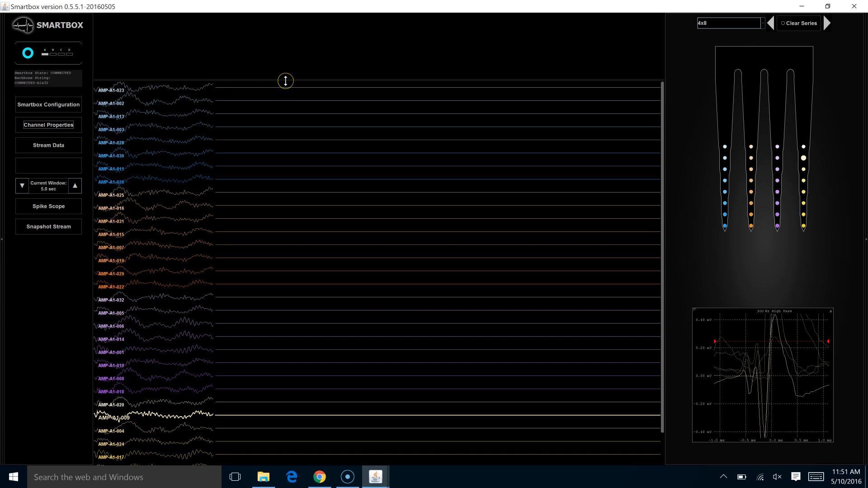
left_click_drag(285, 81, 270, 21)
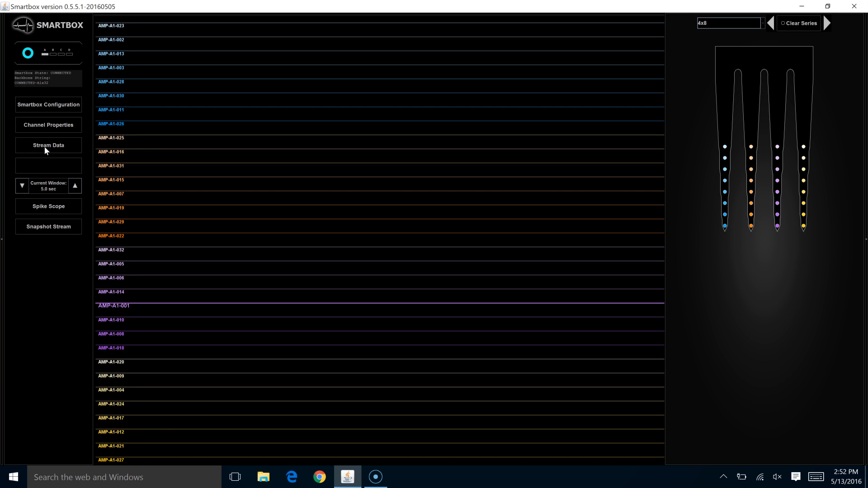
Start streaming data and spread the amplifier traces further apart with Zoom Spacing
left_click(44, 146)
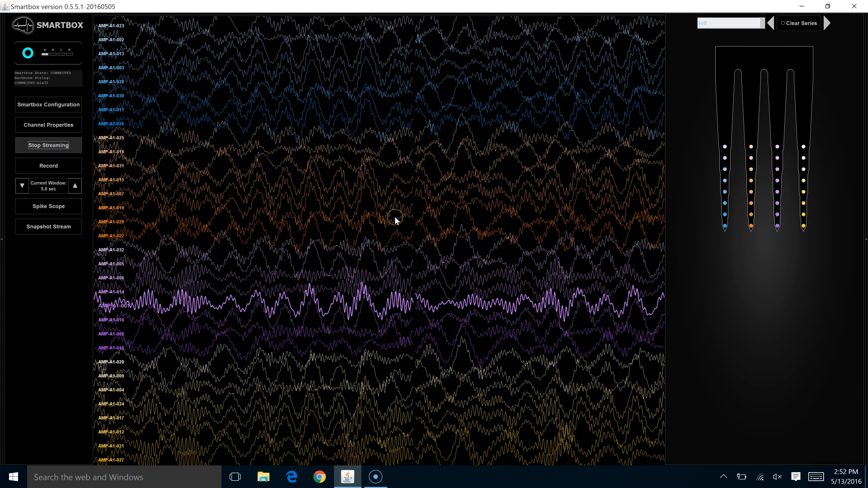
right_click(364, 212)
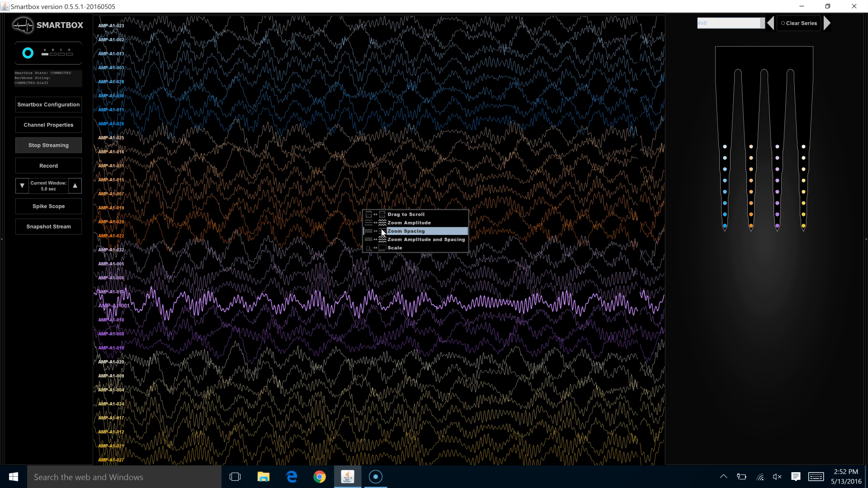
left_click(402, 232)
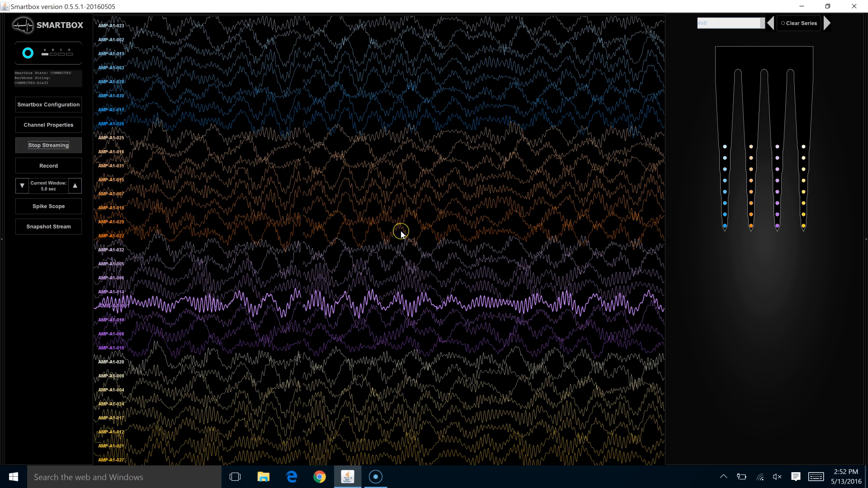
scroll(402, 233, "up", 1)
scroll(402, 232, "up", 2)
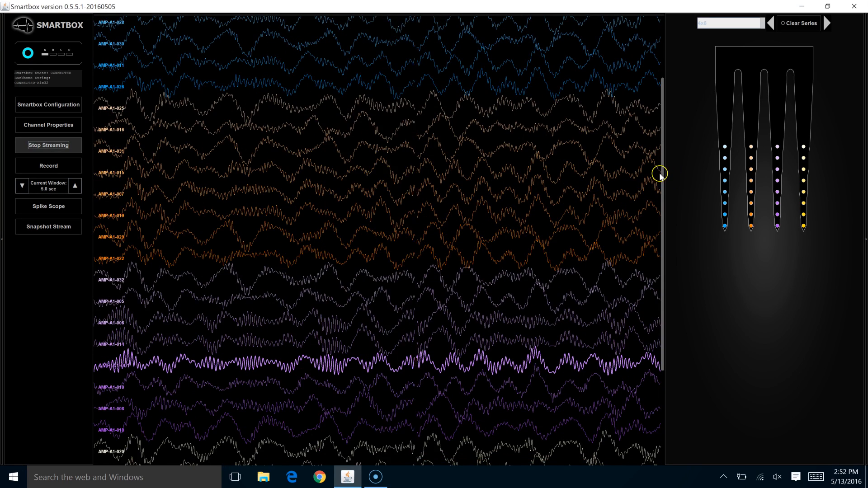
left_click_drag(662, 177, 661, 109)
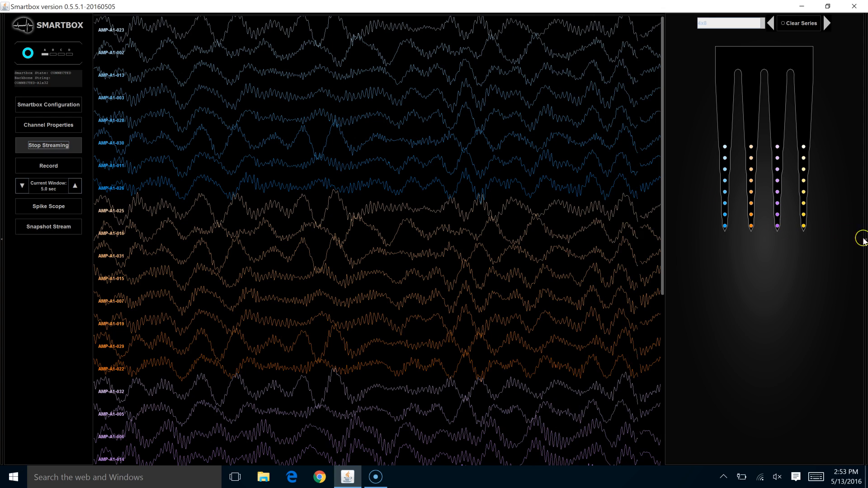
Hide the probe map panel to widen the traces and shorten the displayed time window to 0.1 sec
left_click(864, 241)
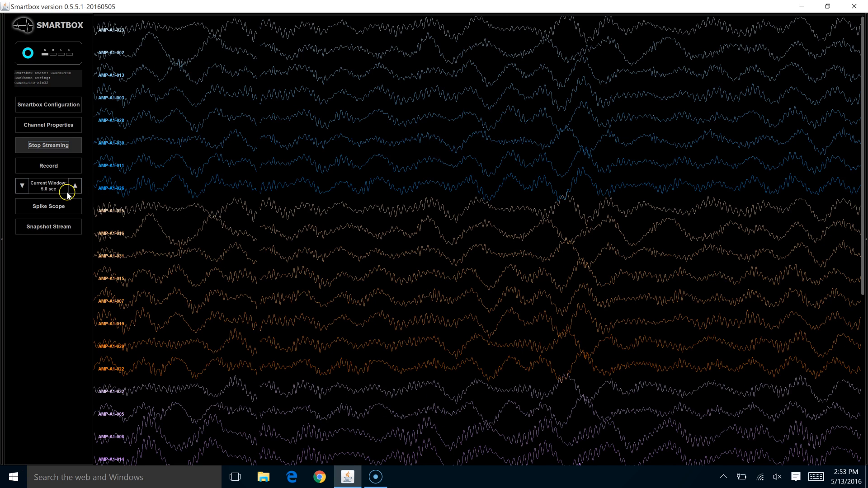
left_click(22, 186)
left_click(23, 187)
left_click(23, 187)
left_click(23, 187)
left_click(22, 187)
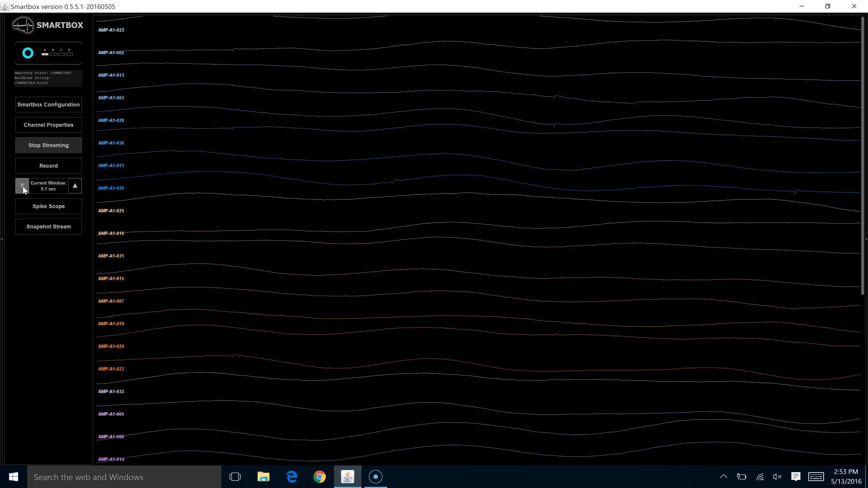
Lengthen the displayed time window of the stream to 60.0 sec
left_click(75, 190)
left_click(75, 191)
left_click(75, 191)
left_click(76, 191)
left_click(75, 190)
left_click(75, 189)
left_click(75, 189)
left_click(75, 189)
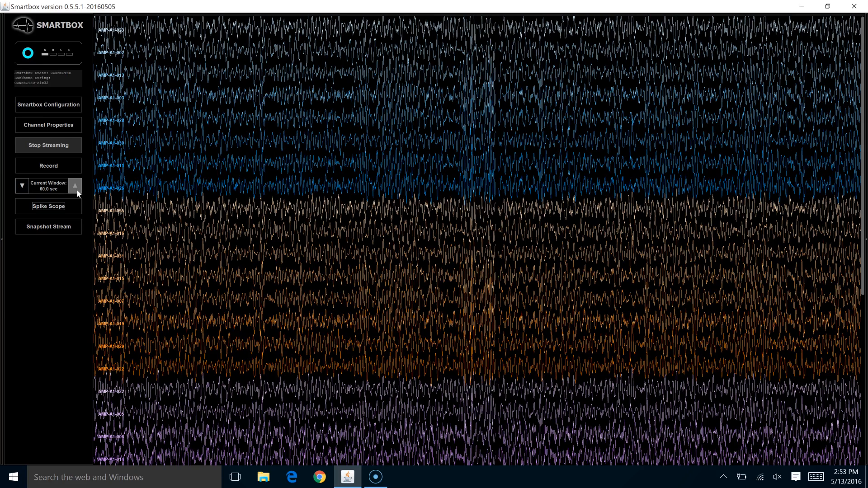
Reduce the stream's displayed time window step by step to 0.1 sec
left_click(22, 188)
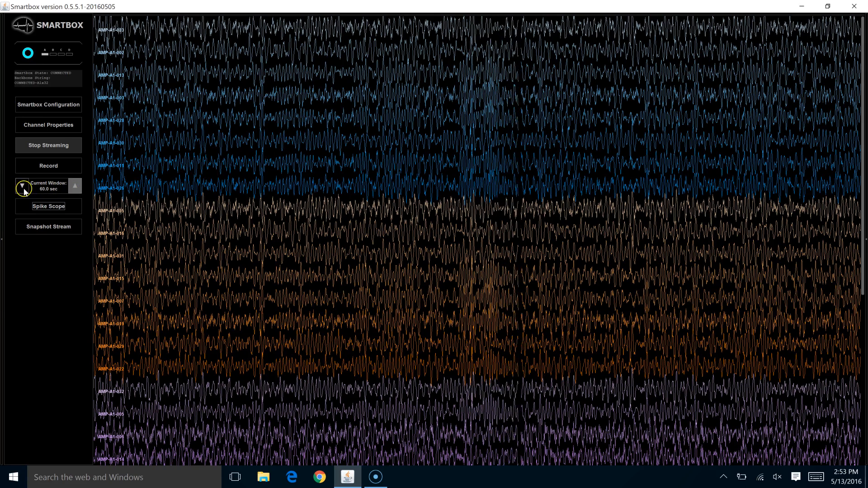
left_click(23, 187)
left_click(23, 188)
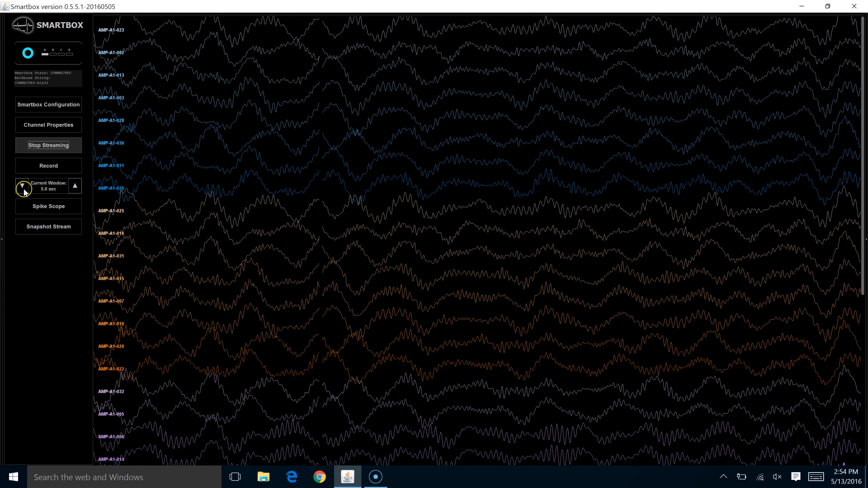
left_click(22, 188)
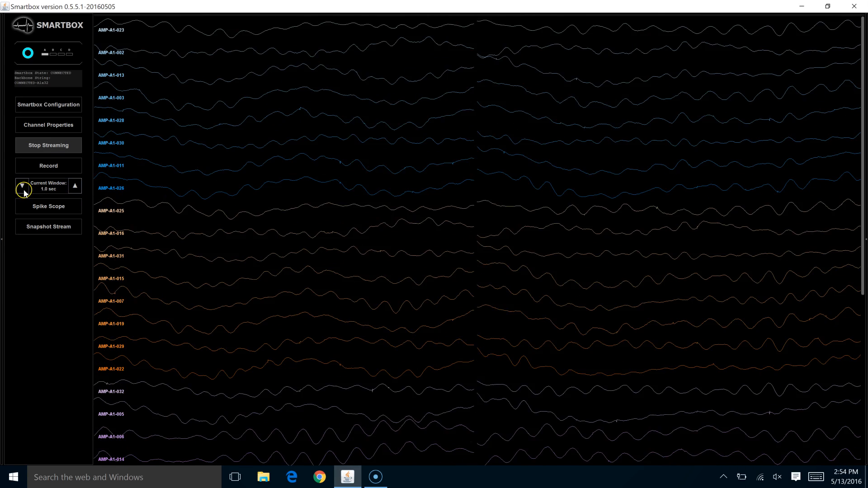
left_click(24, 189)
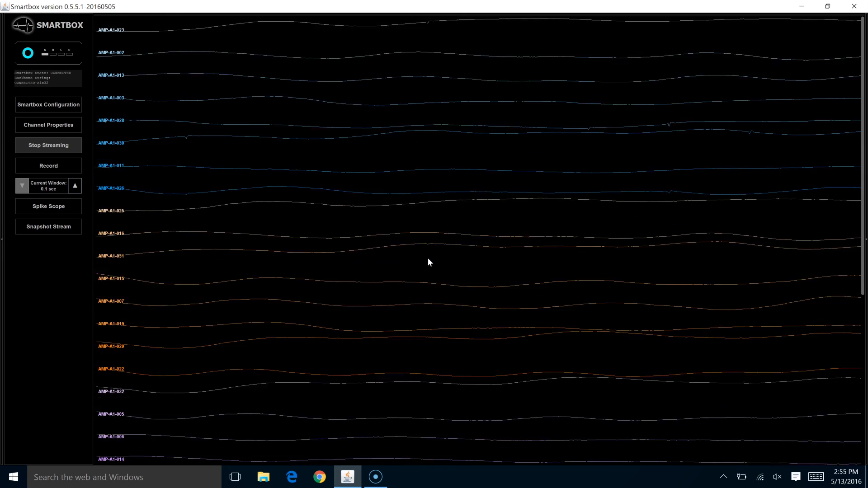
Freeze the traces with Snapshot Stream to examine them, and return to the live stream
left_click(123, 274)
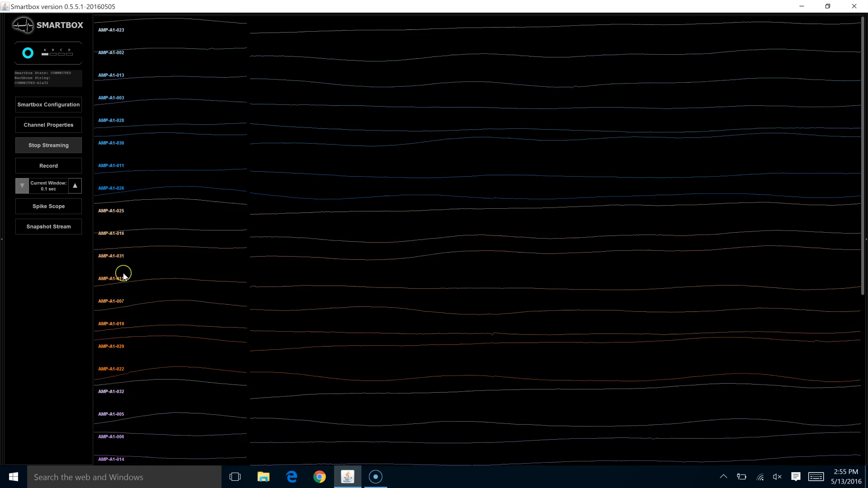
left_click(56, 230)
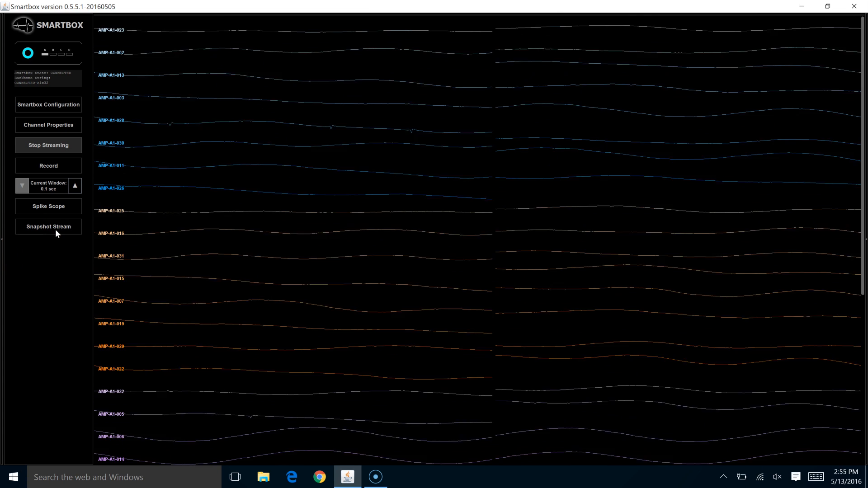
left_click(55, 230)
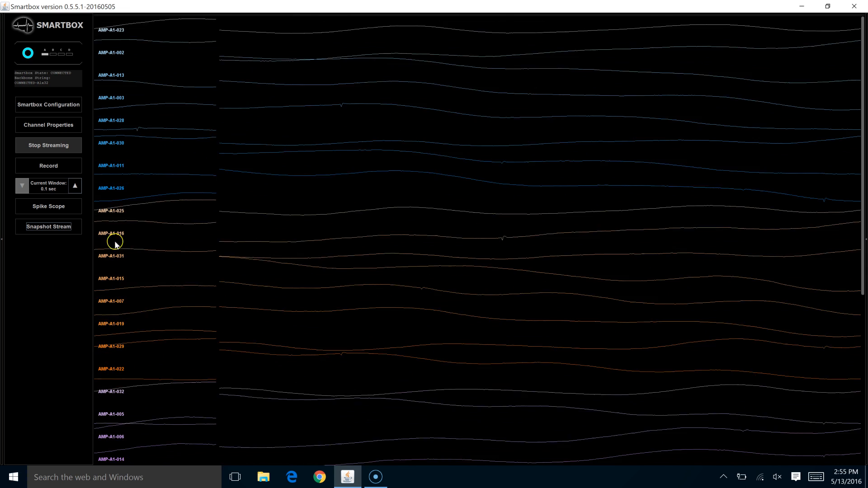
left_click(55, 230)
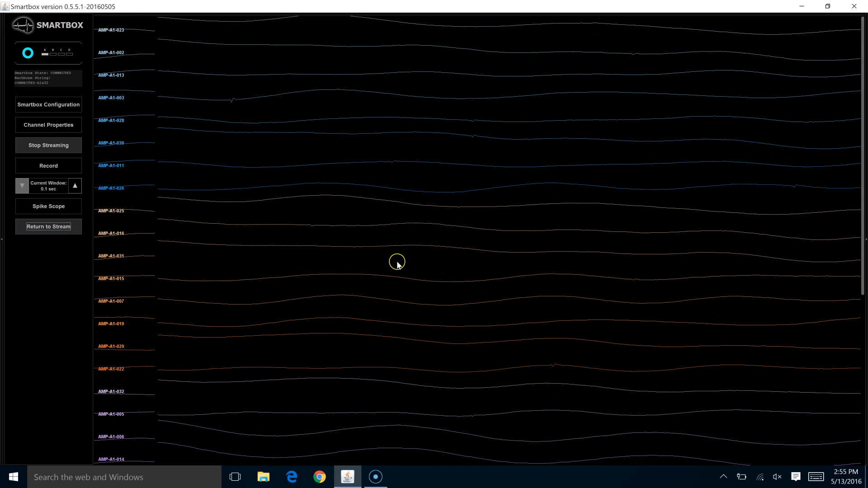
left_click(60, 231)
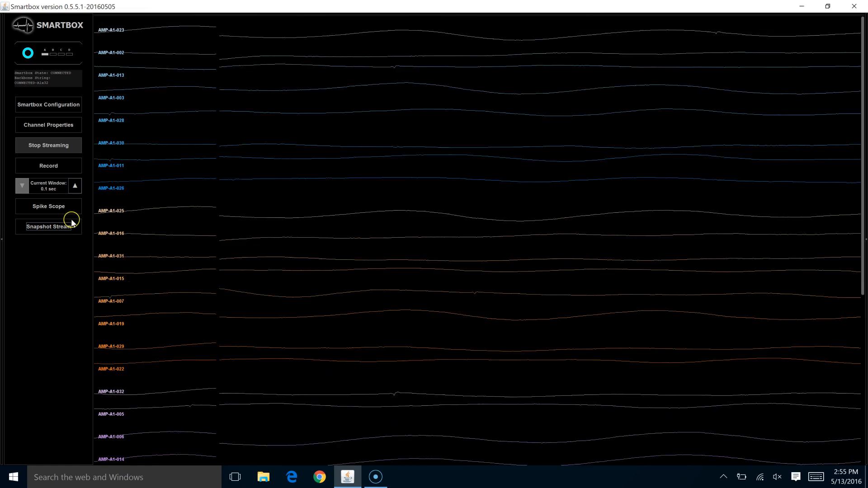
Start recording the streaming data
left_click(50, 168)
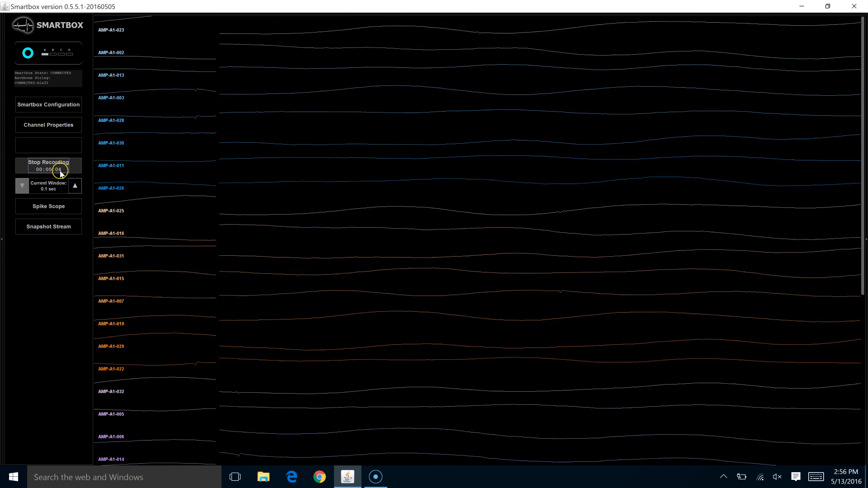
Snapshot the stream during the recording, return to the live traces, and stop the recording
left_click(45, 228)
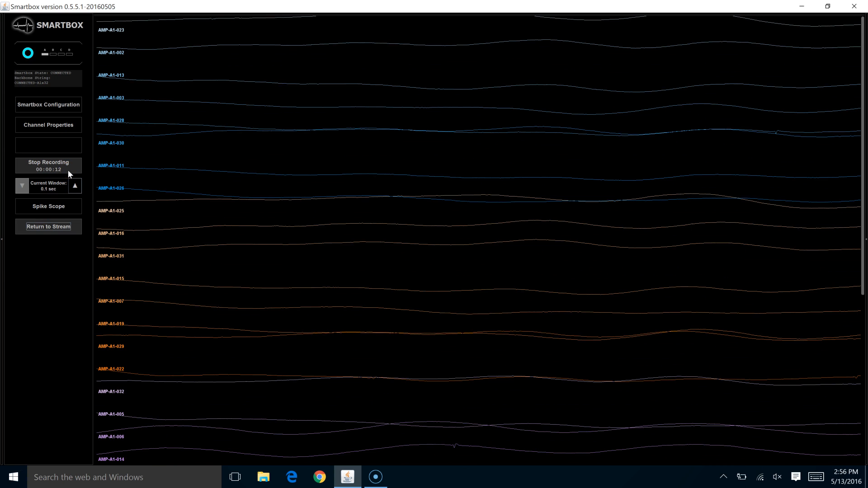
left_click(55, 226)
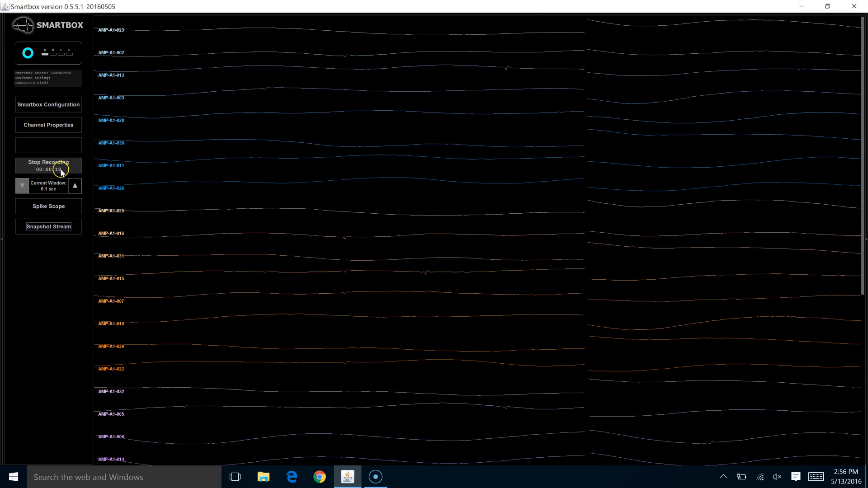
left_click(61, 171)
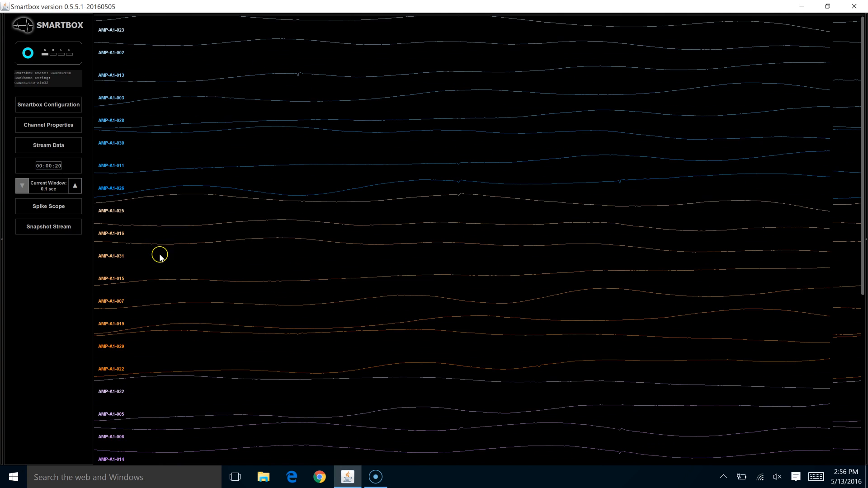
Minimize Smartbox, switch to File Explorer, and locate the SmartboxRecording RHD file in the Public Documents folder
left_click(801, 9)
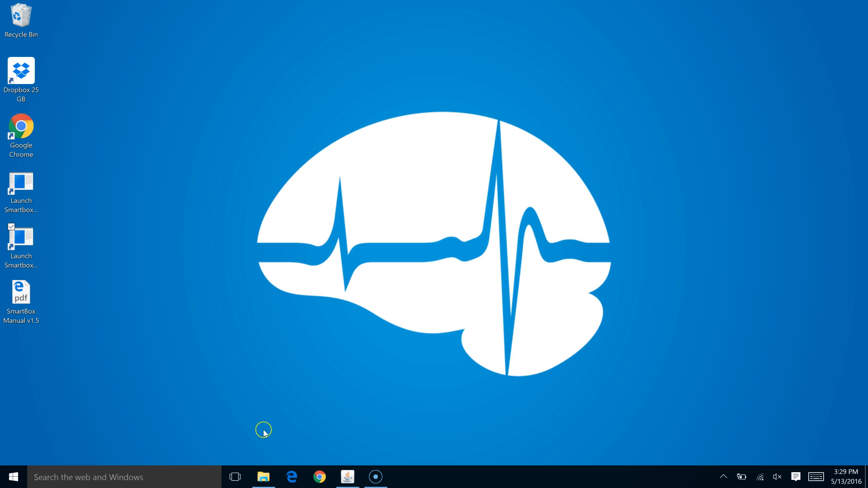
left_click(261, 480)
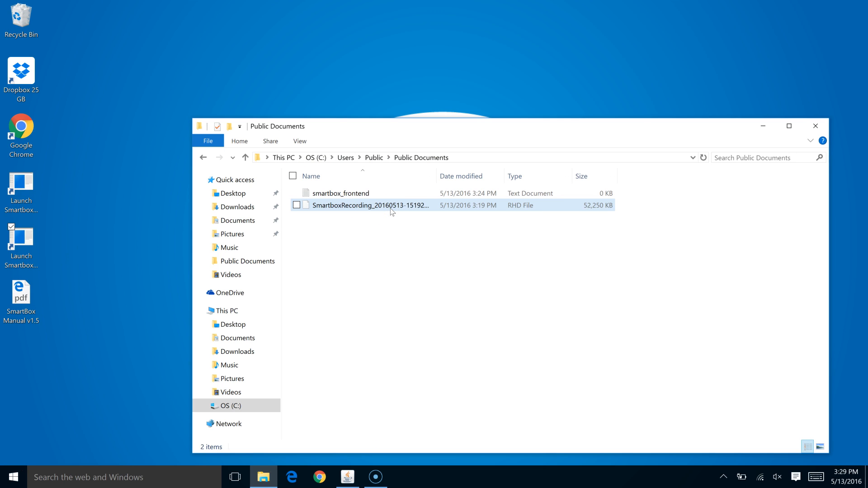
left_click(518, 207)
left_click(427, 243)
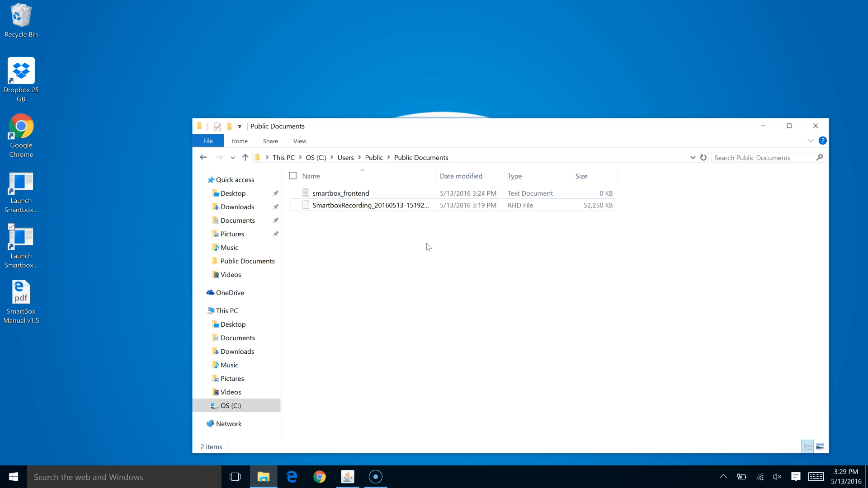
Convert the SmartboxRecording RHD file in Public Documents to .nex without the 60 Hz notch filter
left_click(381, 231)
left_click(343, 208)
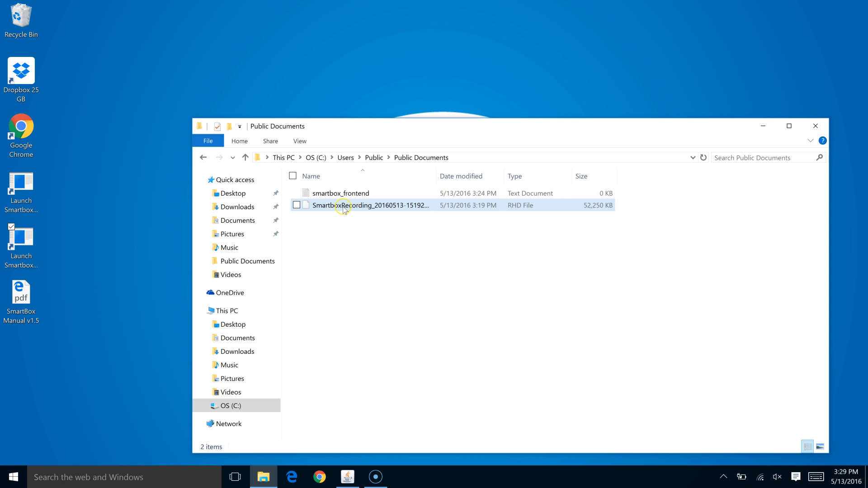
left_click(379, 226)
right_click(358, 209)
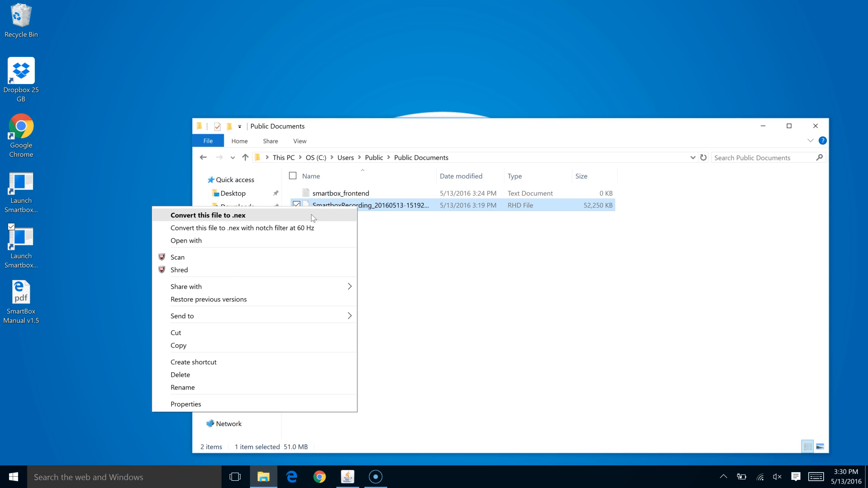
left_click(311, 215)
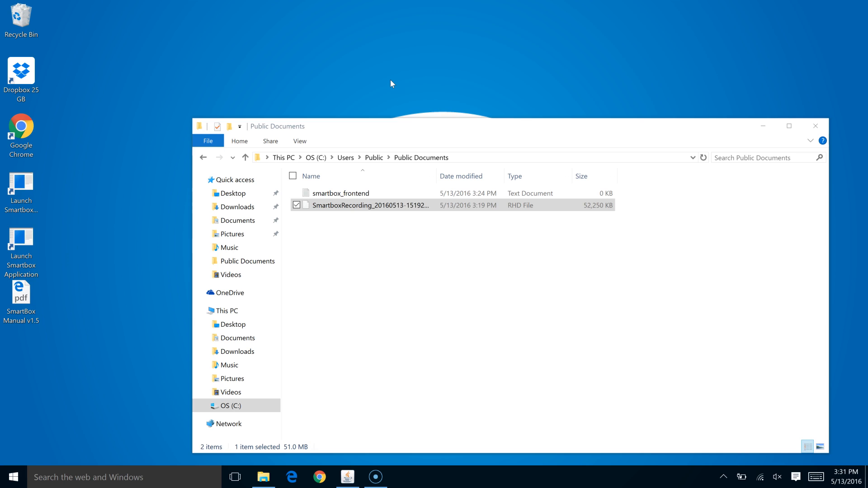